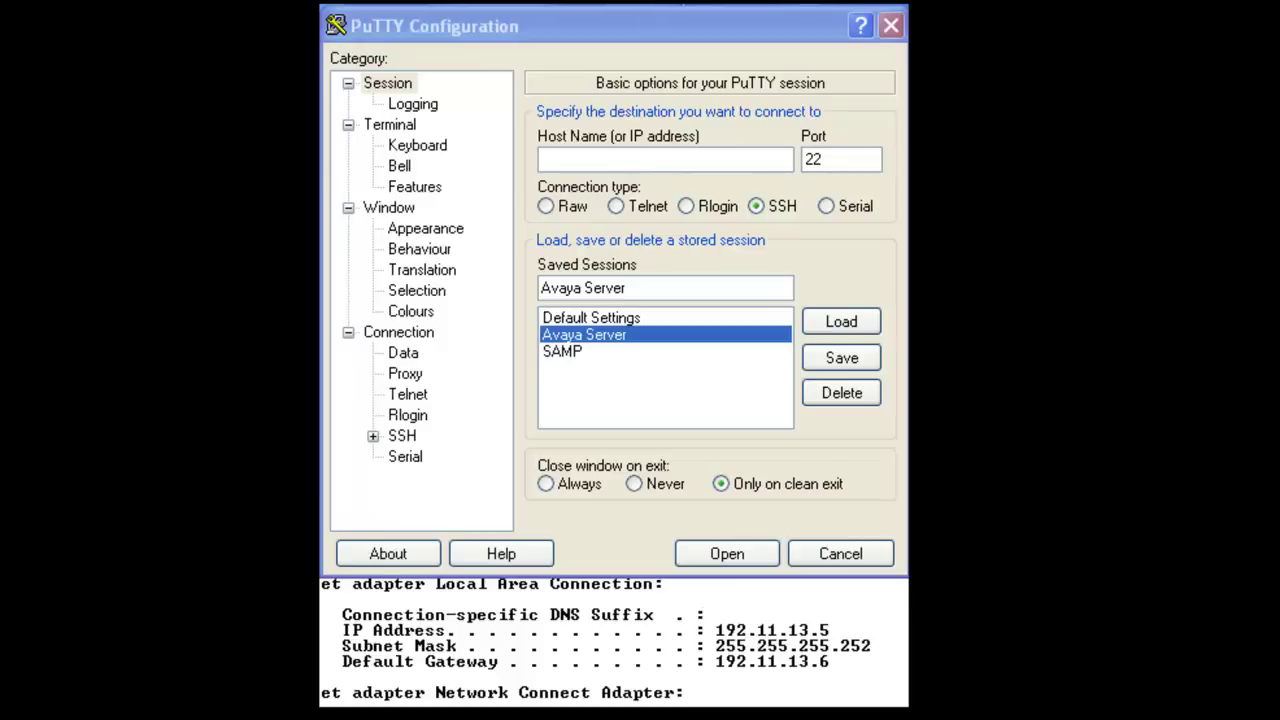
Step: Open an SSH session to host 10.200.101.205 on port 22
{"action": "left_click", "coordinate": [632, 155]}
{"action": "type", "text": "10.200.101.205"}
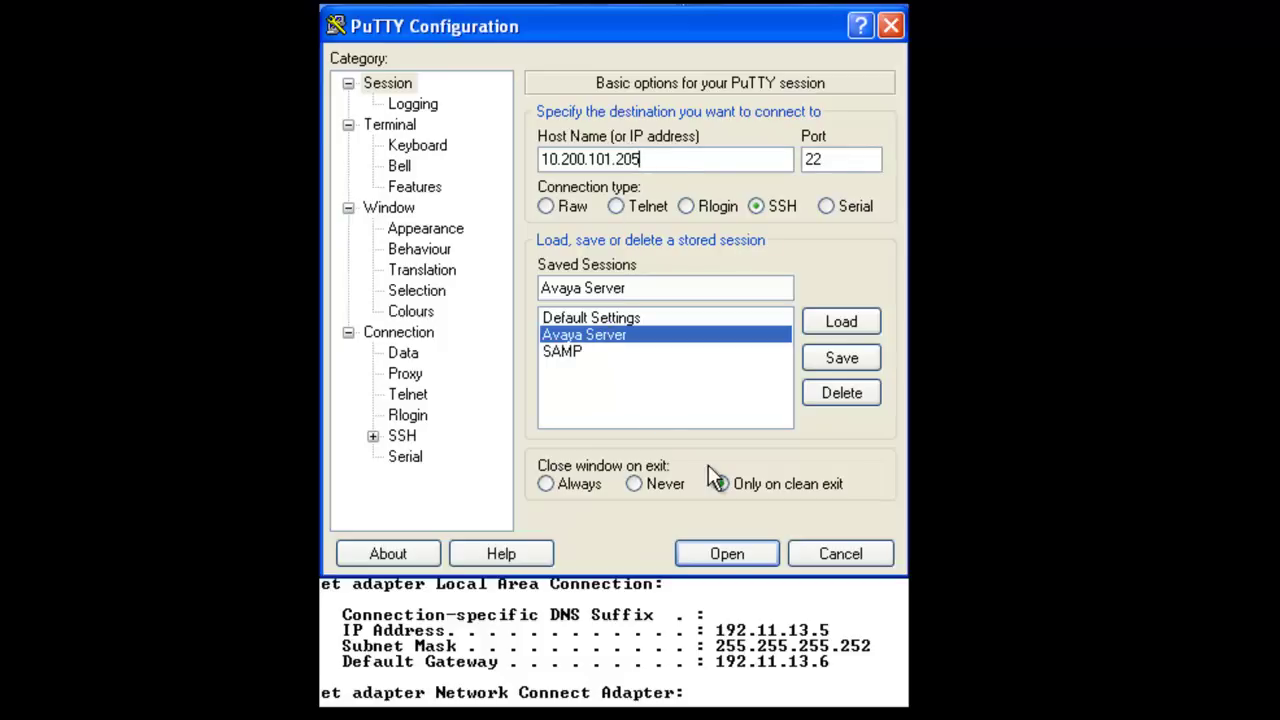
{"action": "left_click", "coordinate": [727, 552]}
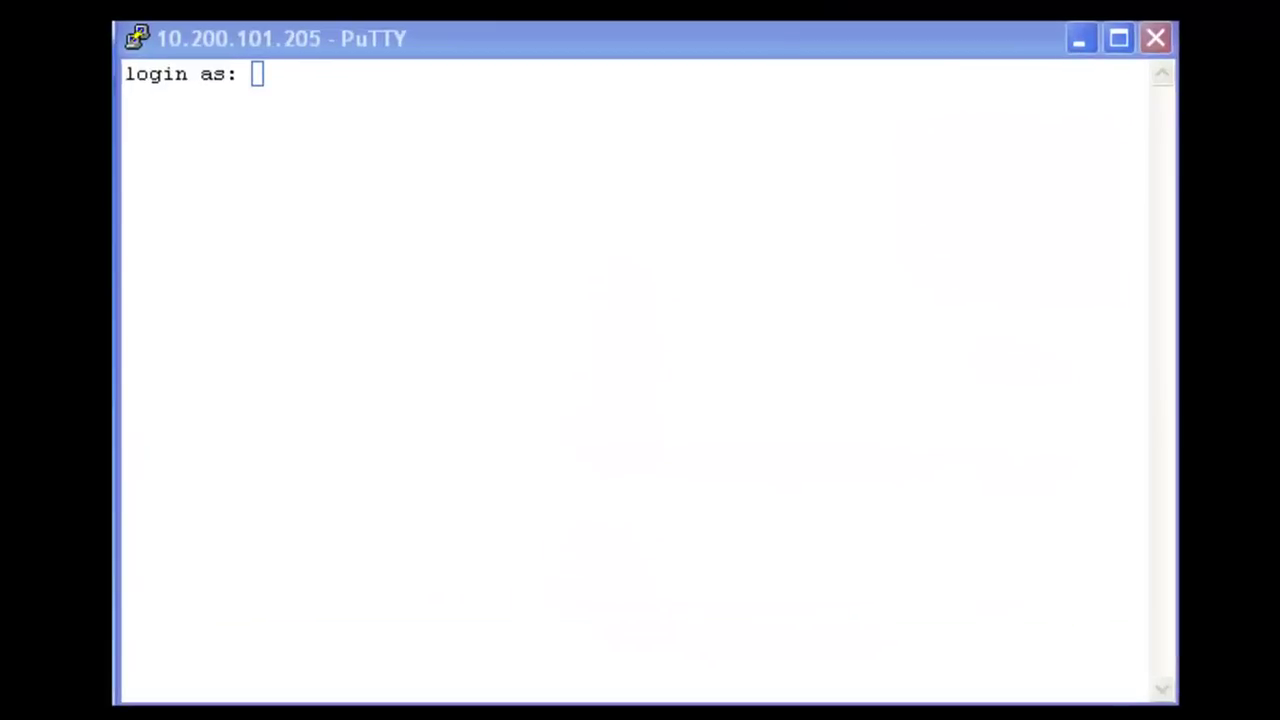
Step: Log in to the server as admin with the account password
{"action": "left_click", "coordinate": [512, 112]}
{"action": "type", "text": "admin"}
{"action": "key", "text": "Return"}
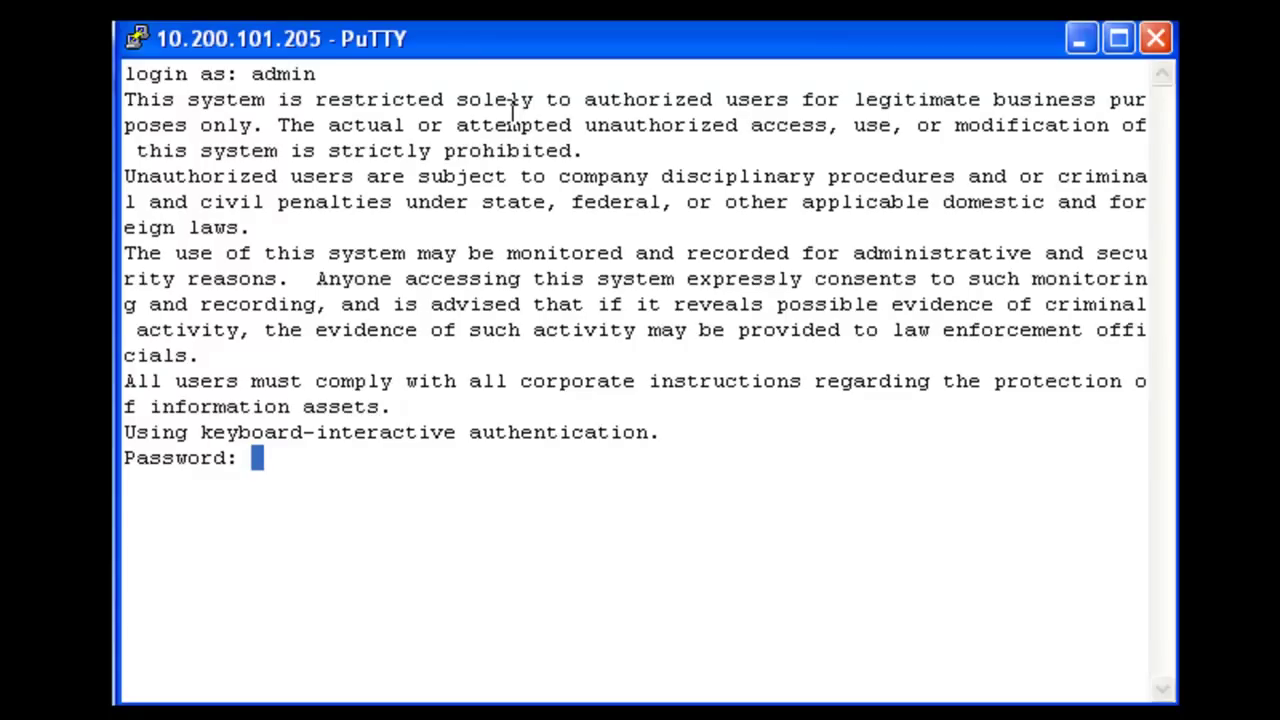
{"action": "key", "text": "Return"}
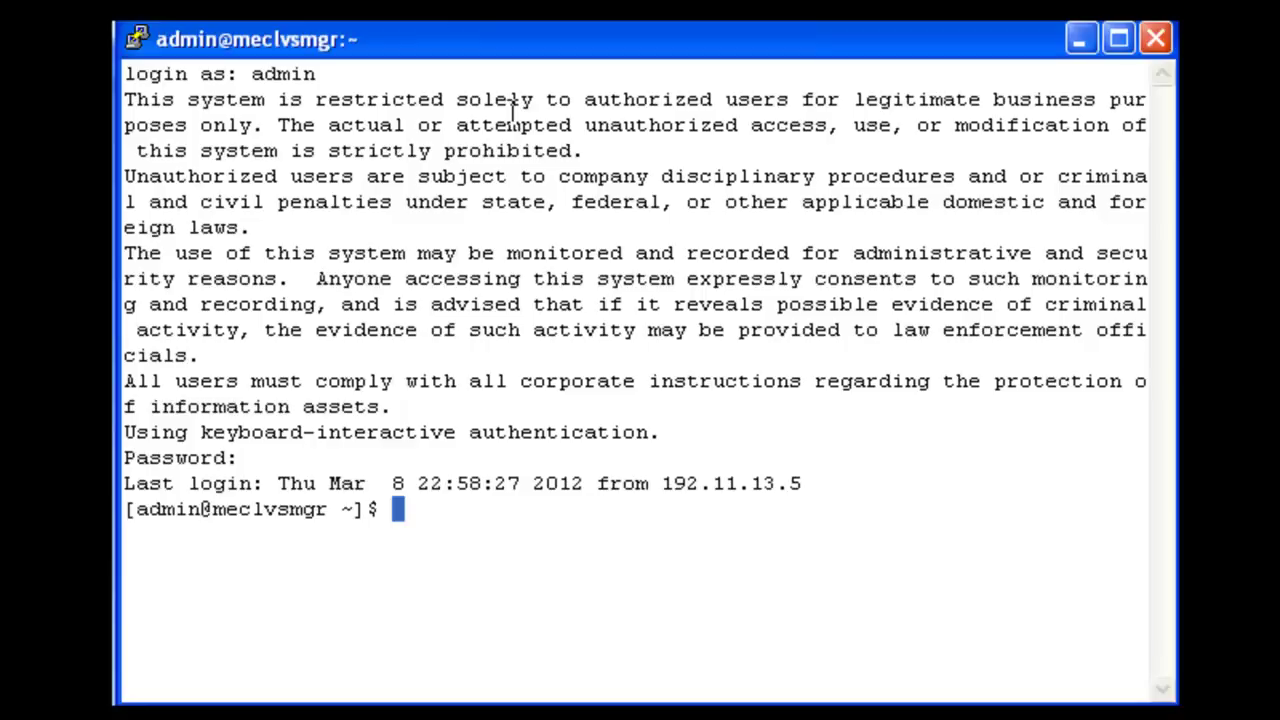
Step: Switch to the root user with su - root and the root password
{"action": "type", "text": "su - root"}
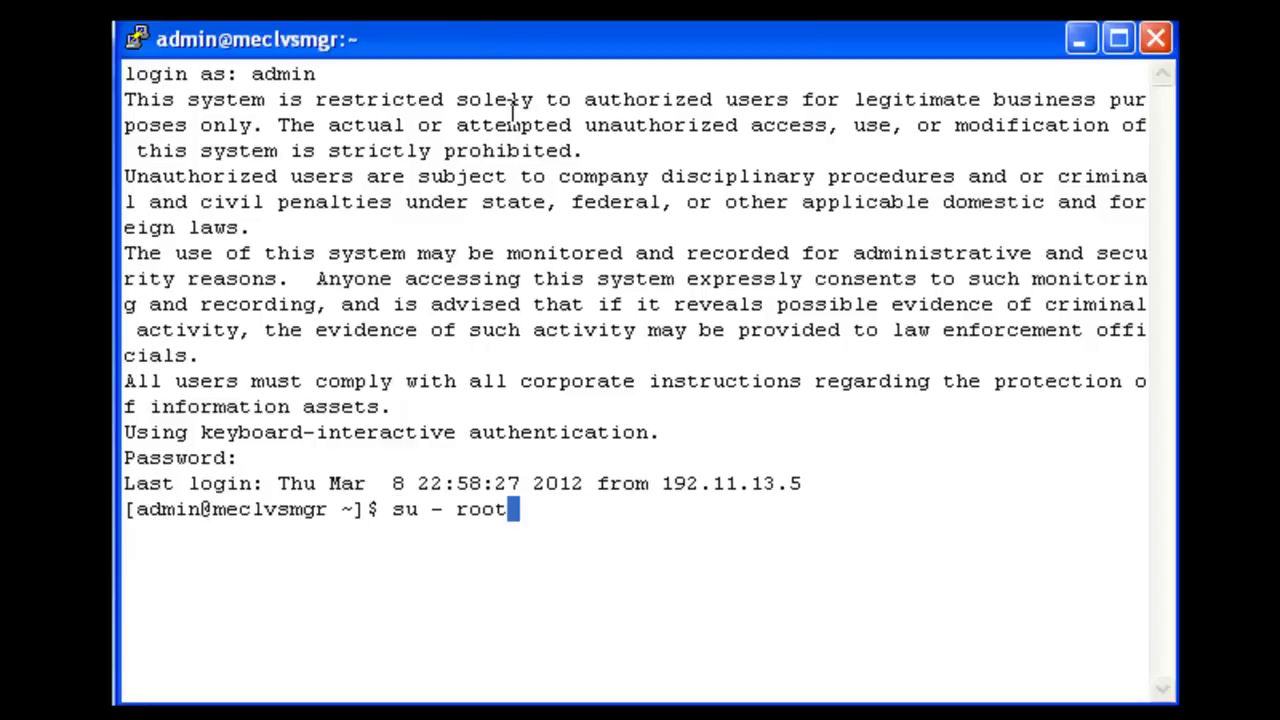
{"action": "key", "text": "Return"}
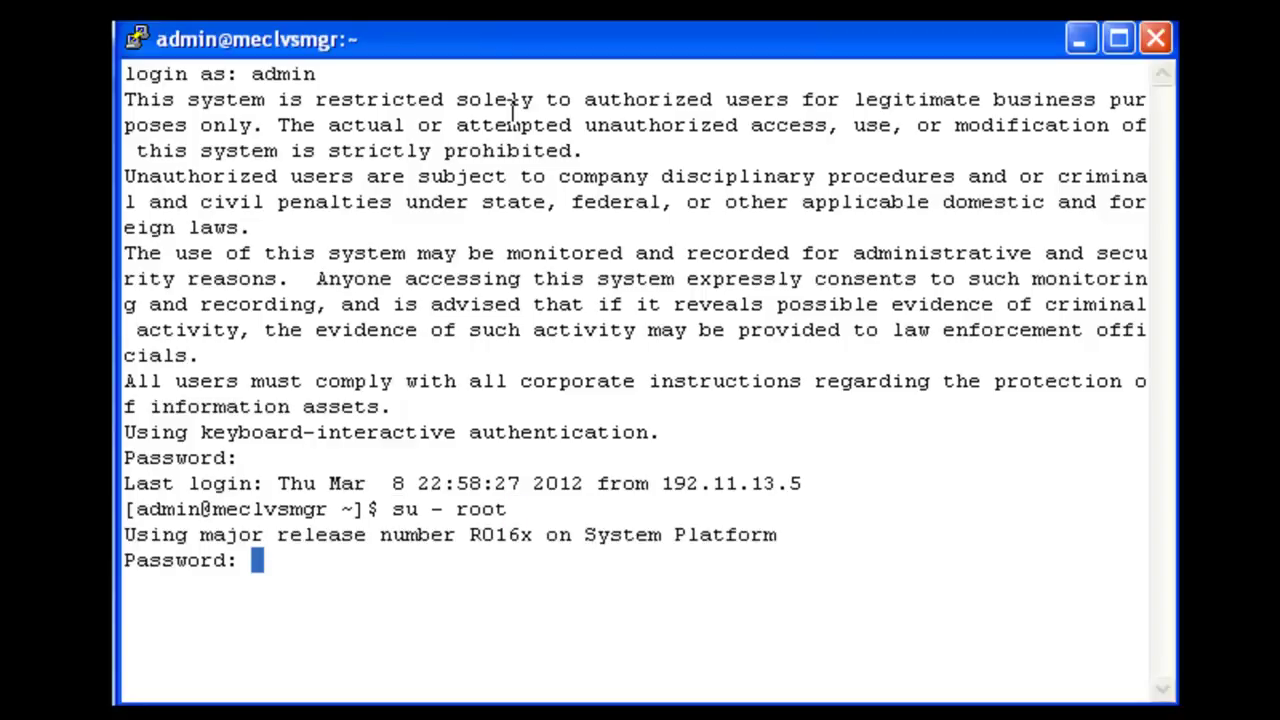
{"action": "key", "text": "Return"}
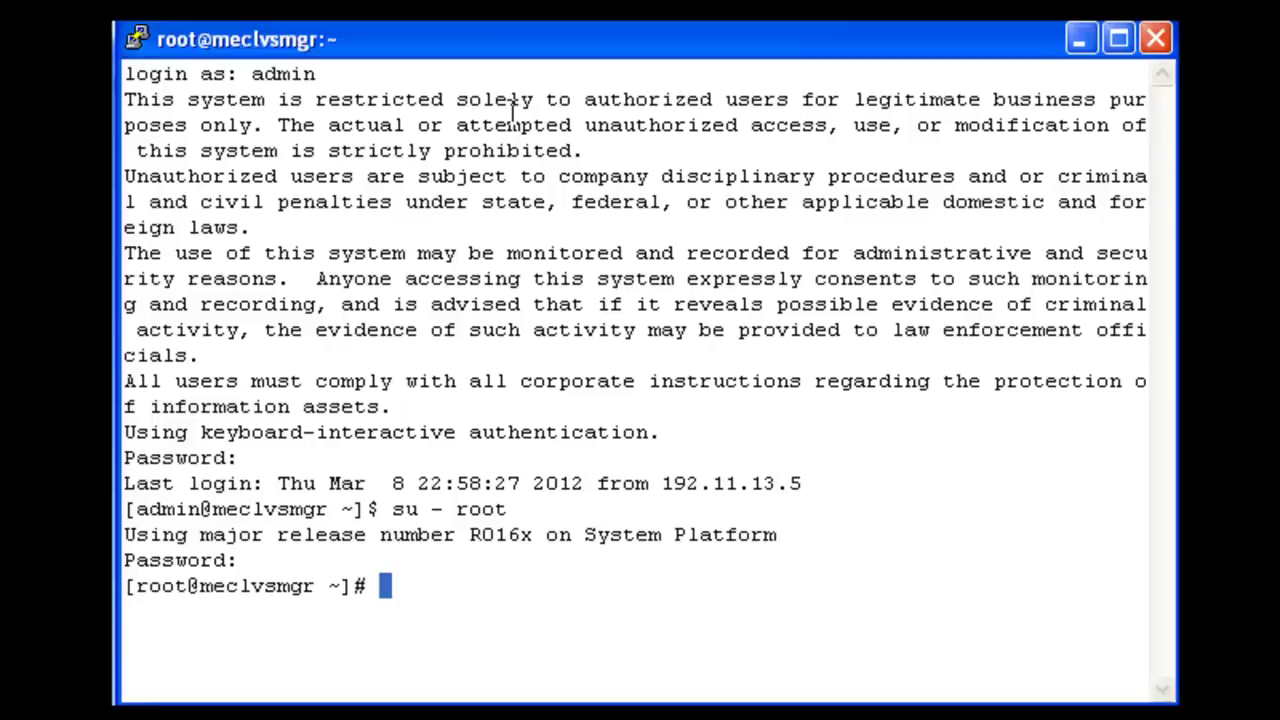
Step: Run groupadd -g 600 securityadmin, then list admin's groups with groups admin
{"action": "type", "text": "group"}
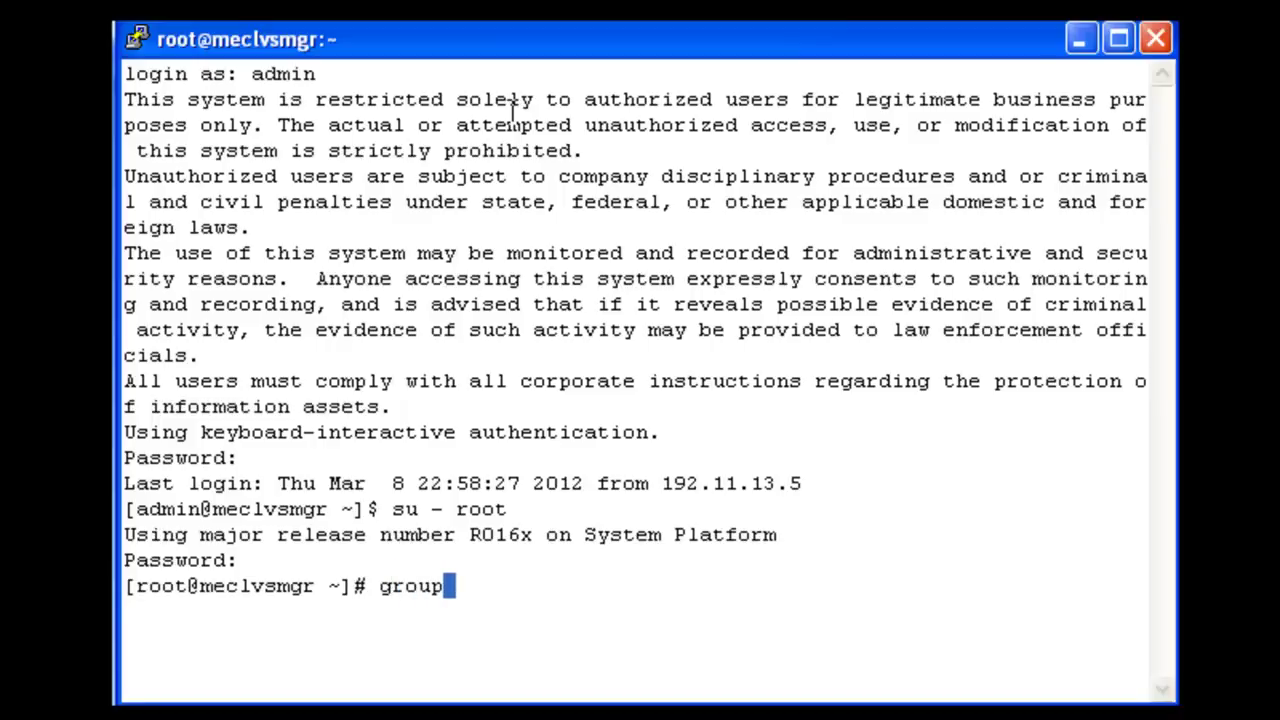
{"action": "type", "text": "add -g"}
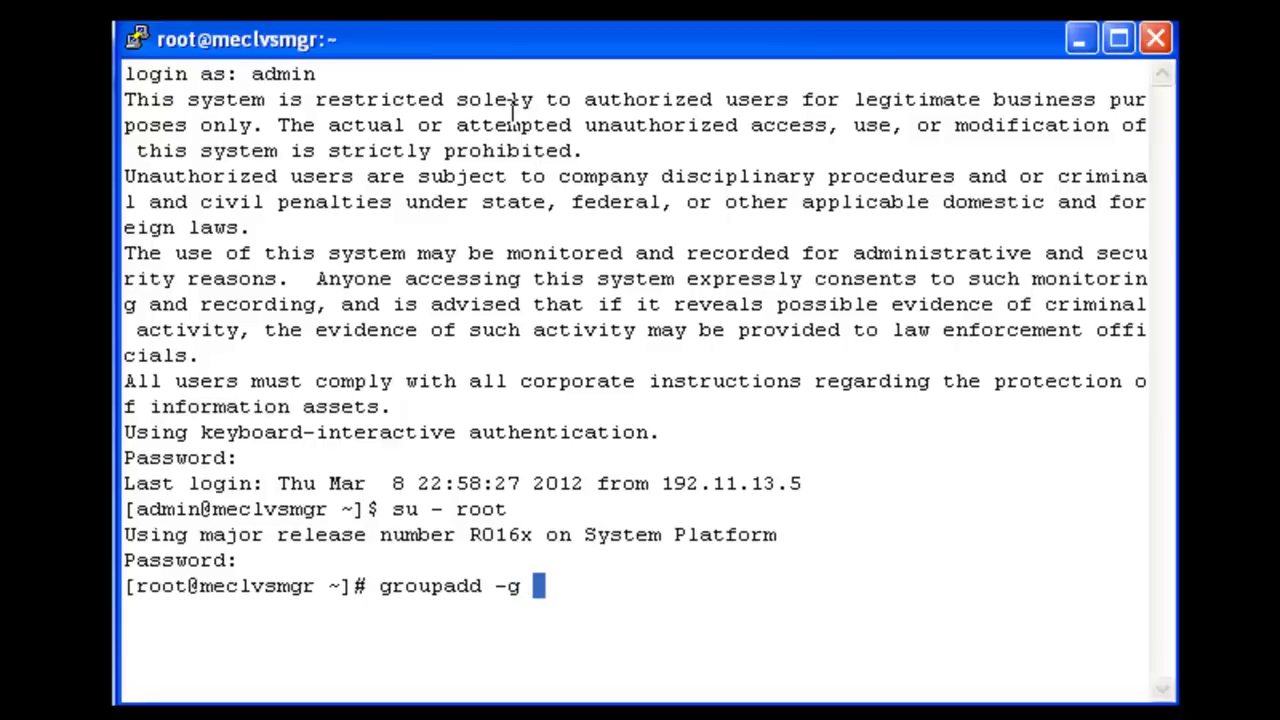
{"action": "type", "text": " 600 se"}
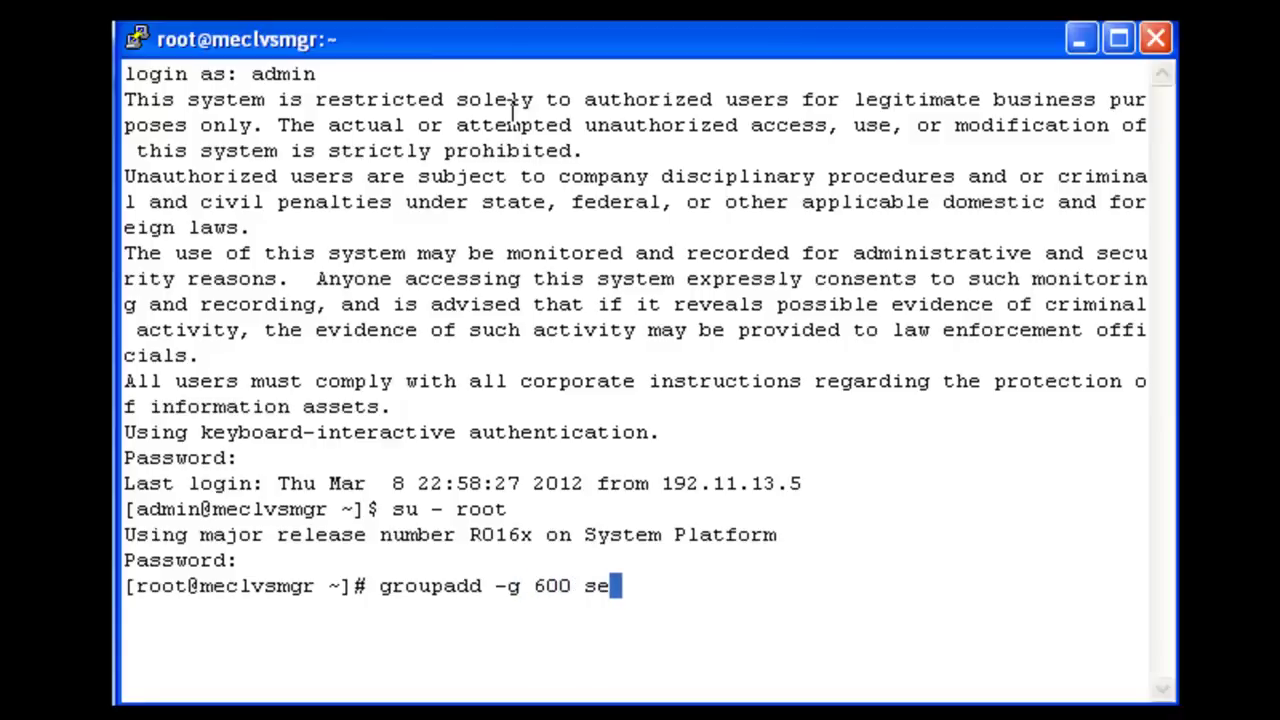
{"action": "type", "text": "curityadmin"}
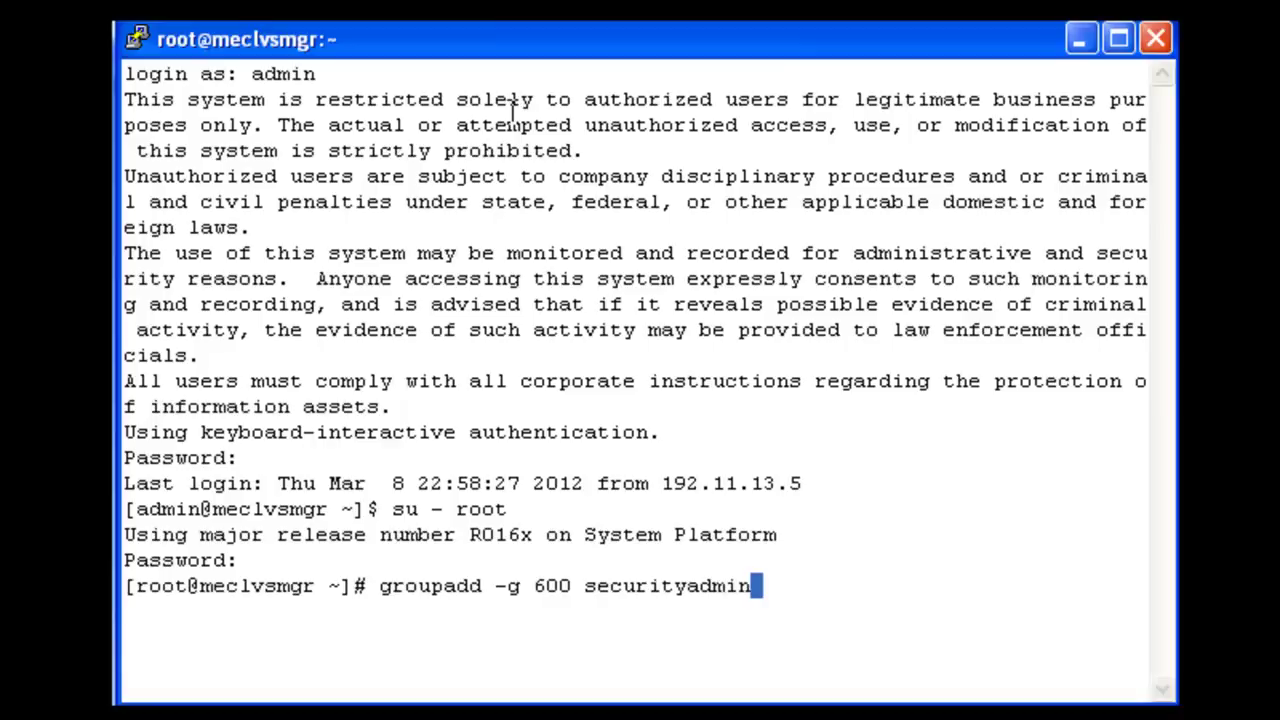
{"action": "key", "text": "Return"}
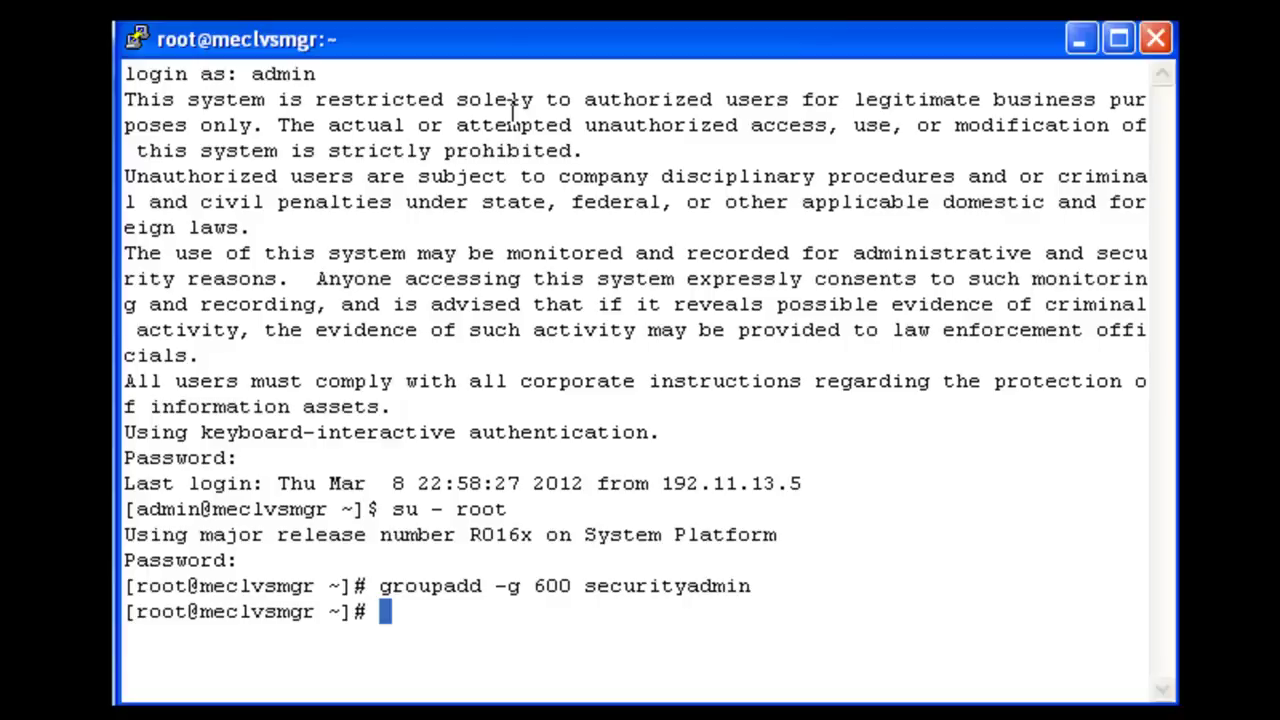
{"action": "type", "text": "group"}
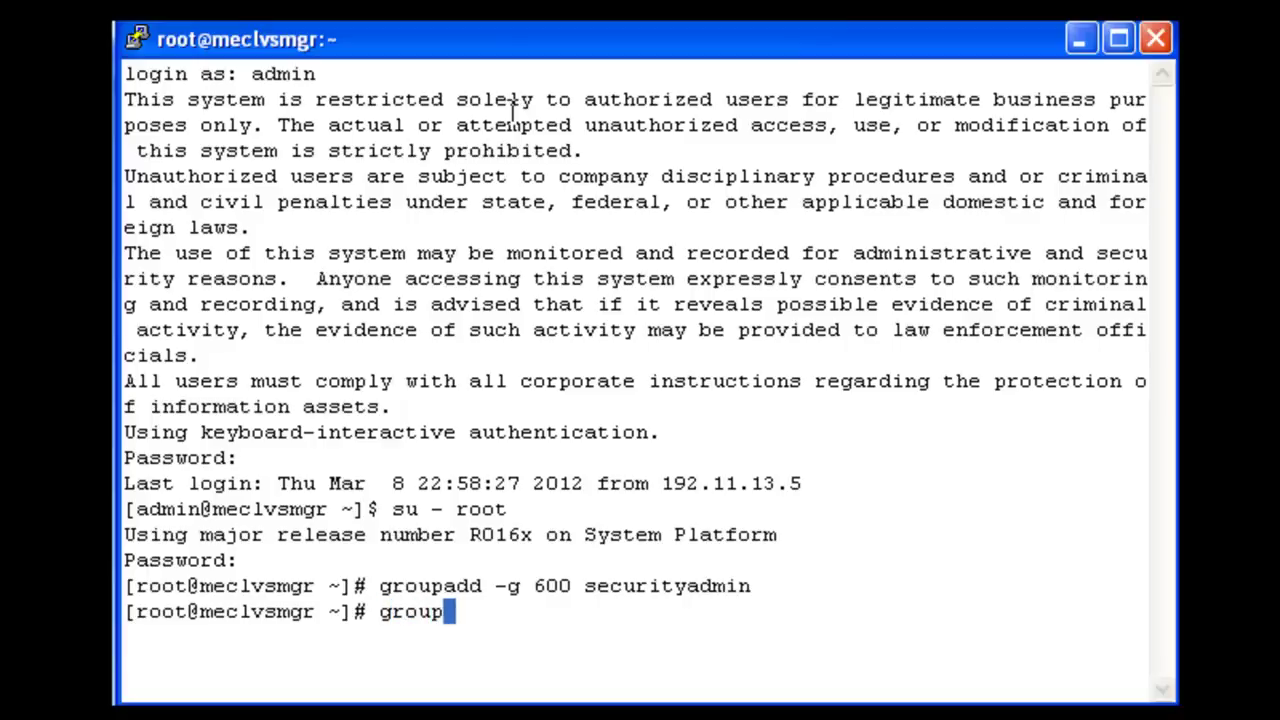
{"action": "type", "text": "s admin"}
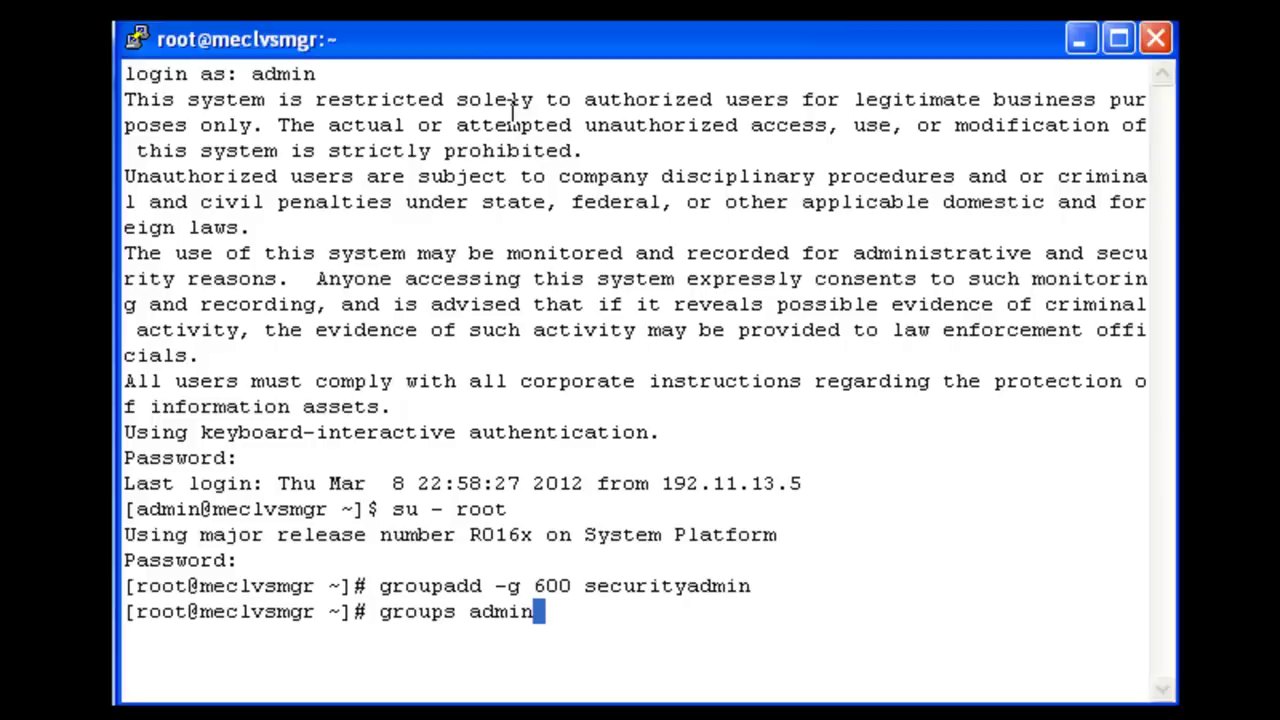
{"action": "key", "text": "Return"}
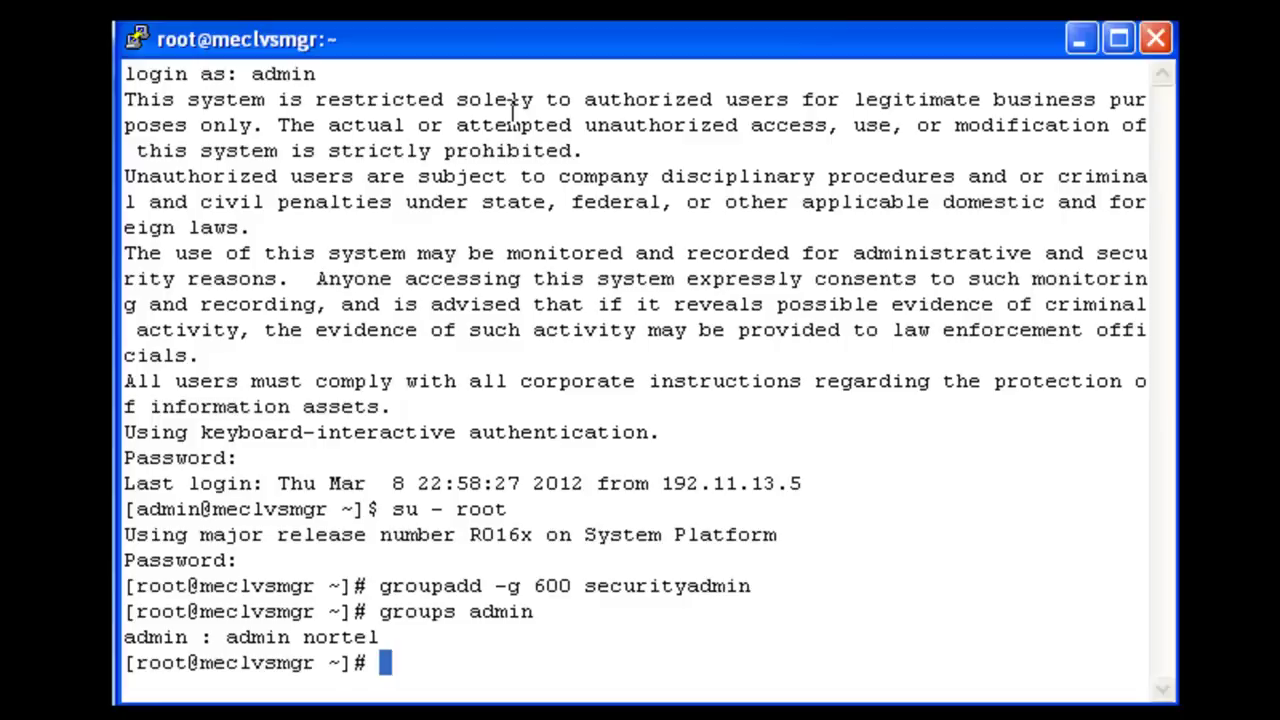
Step: Run usermod -aG securityadmin admin and enter groups admin to check membership
{"action": "type", "text": "user"}
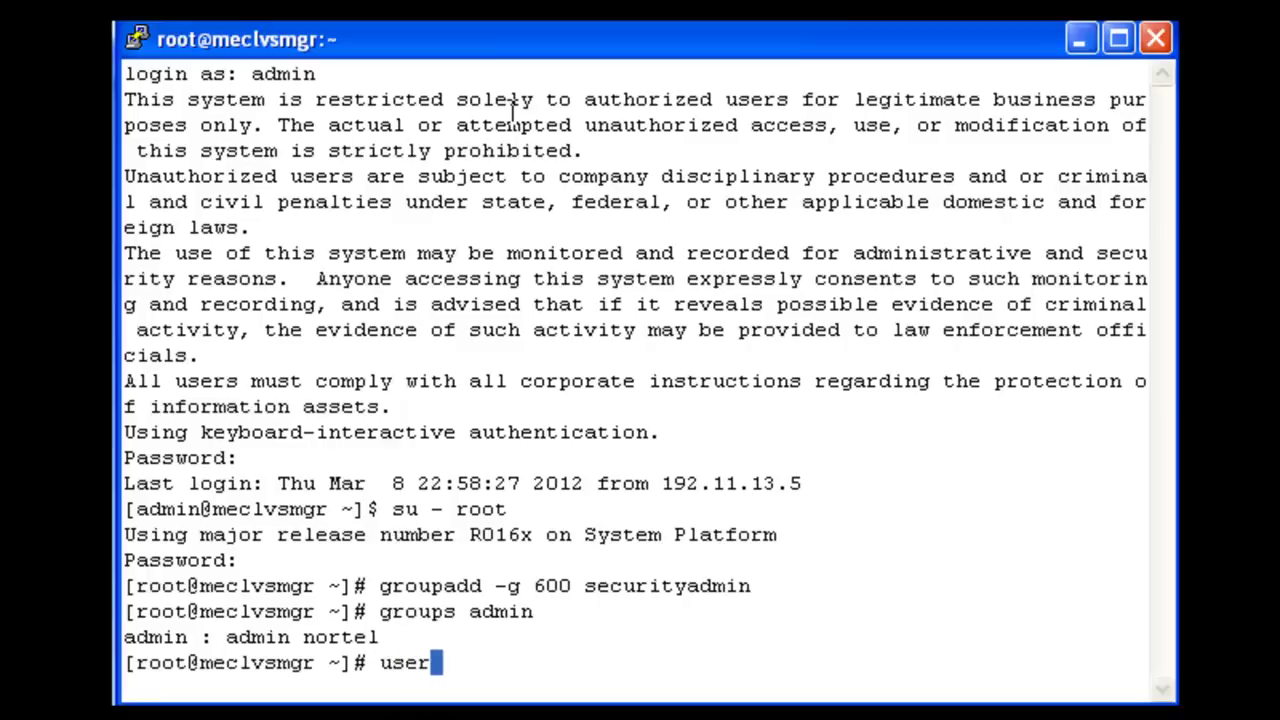
{"action": "type", "text": "mod -"}
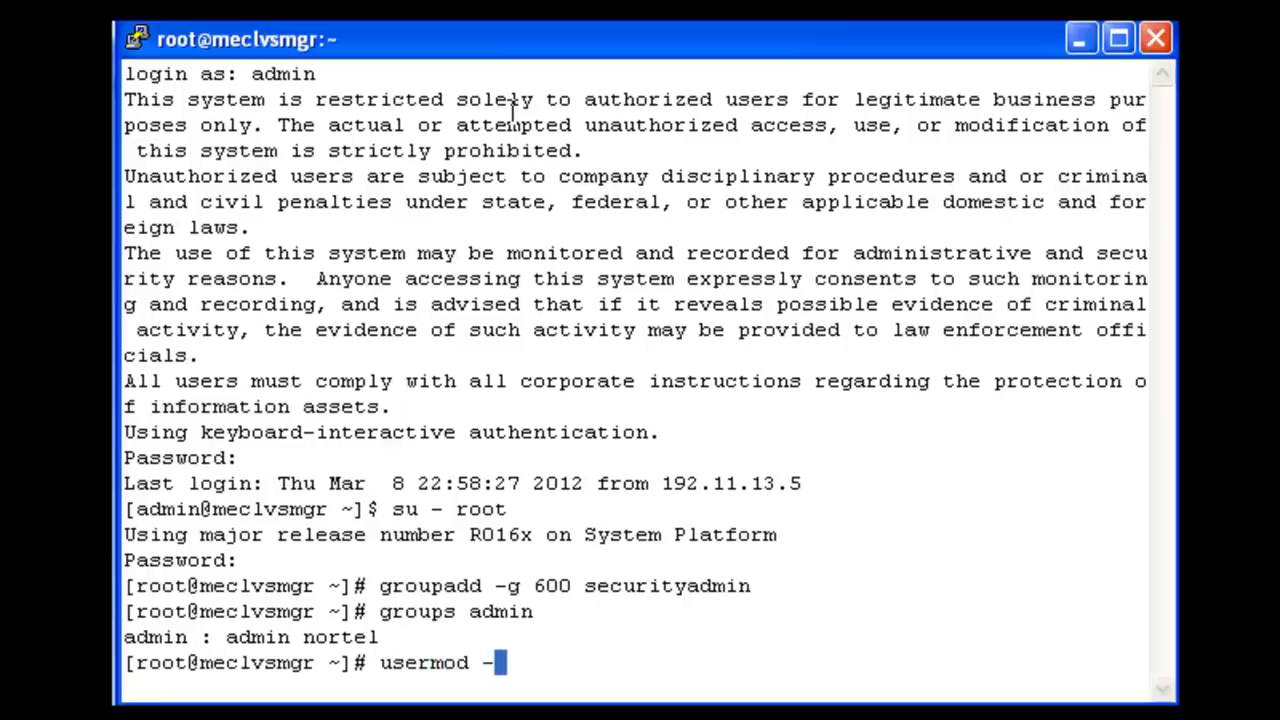
{"action": "type", "text": "aG"}
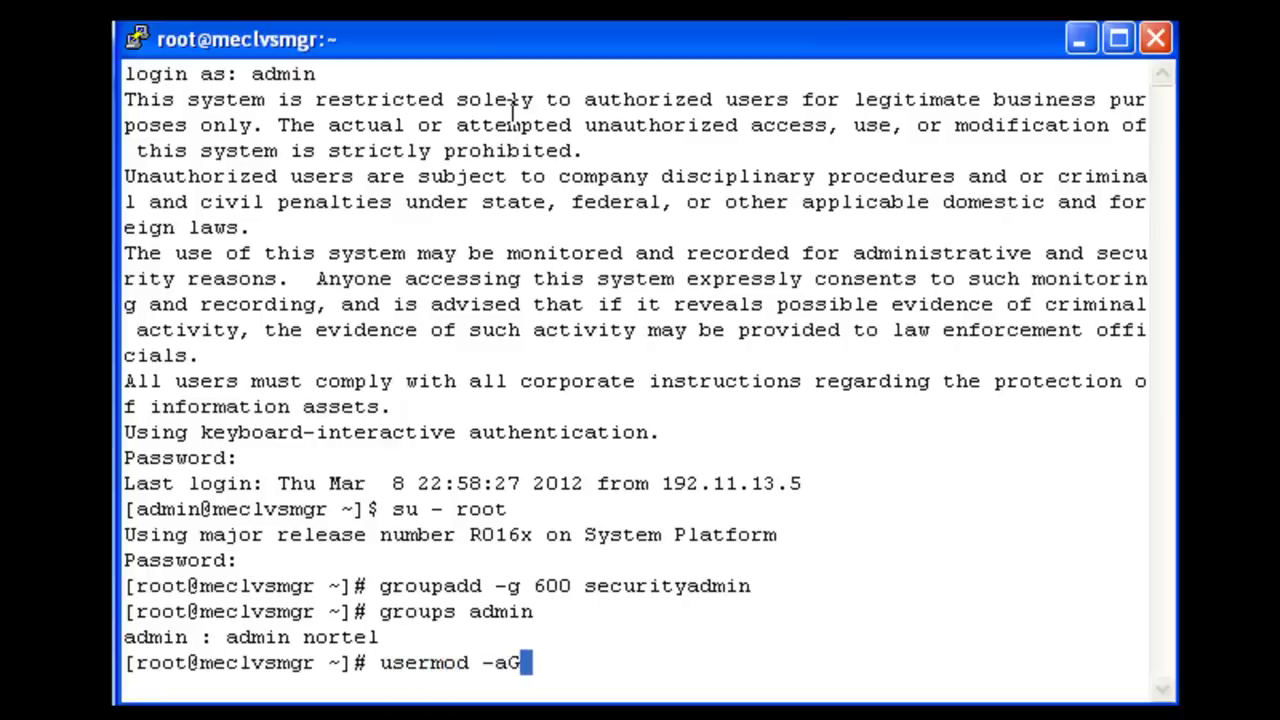
{"action": "type", "text": " security"}
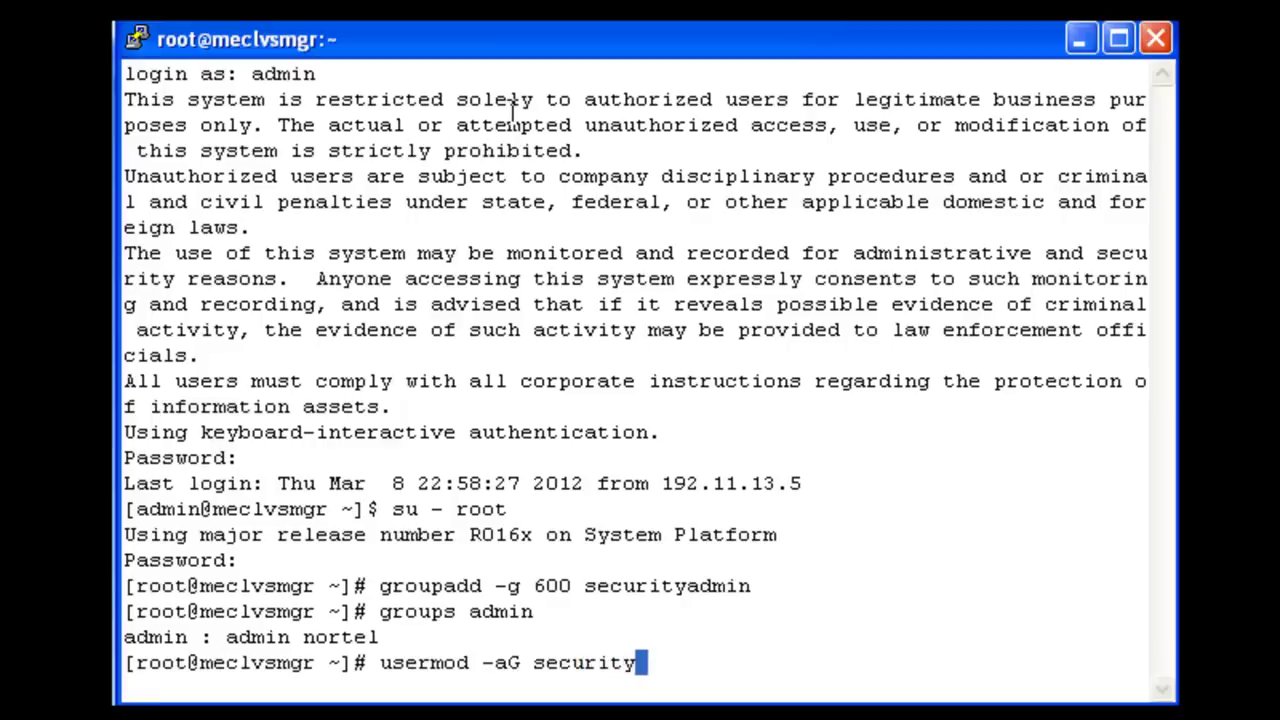
{"action": "type", "text": "admin ad"}
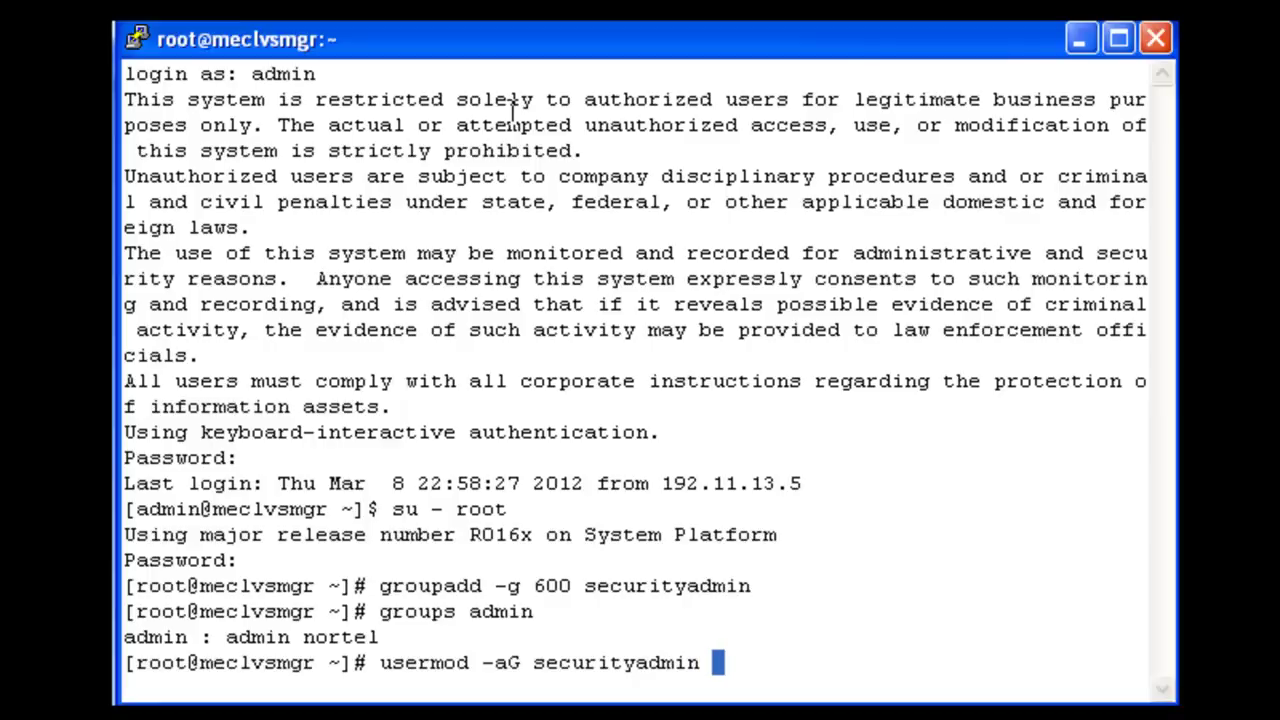
{"action": "type", "text": "min"}
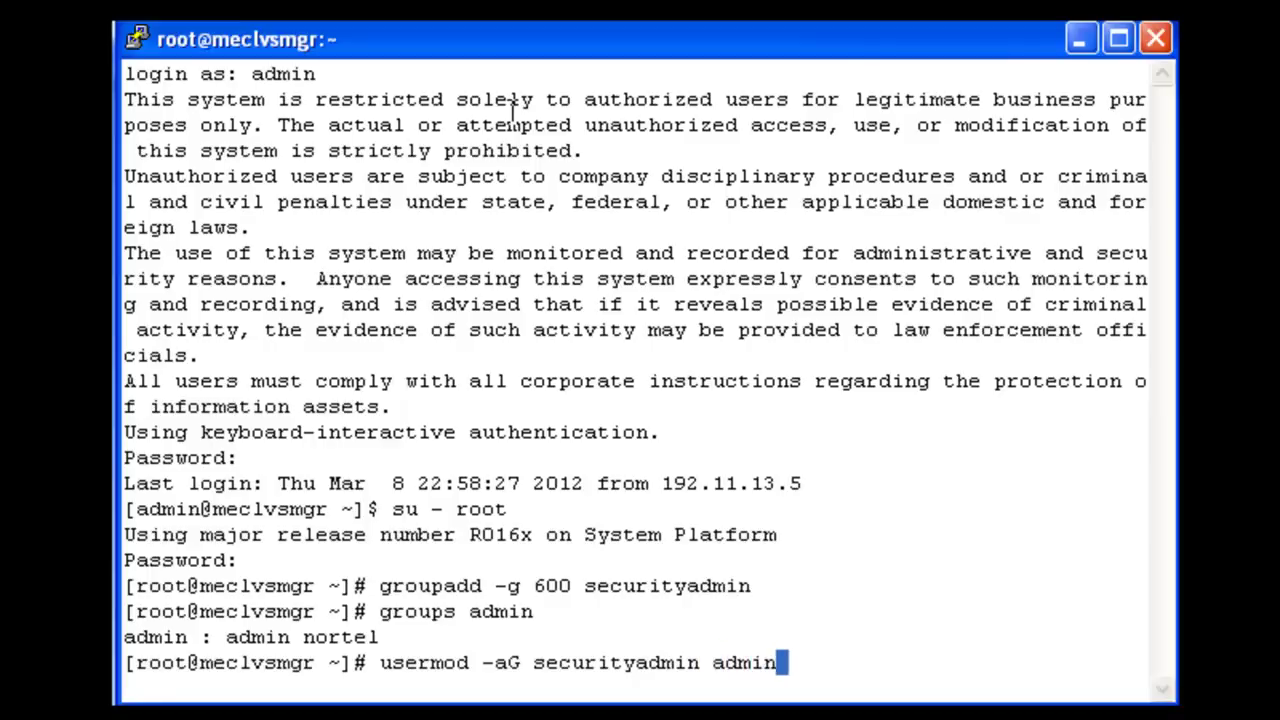
{"action": "key", "text": "Return"}
{"action": "type", "text": "groups a"}
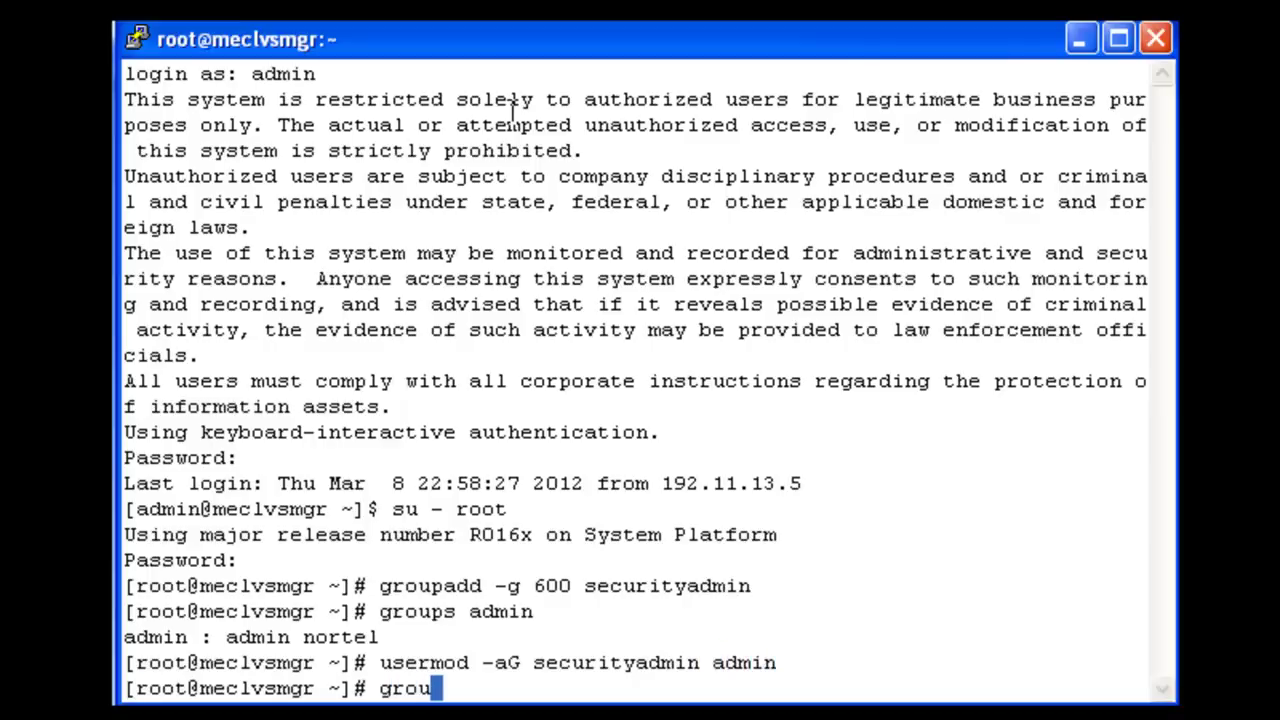
{"action": "type", "text": "dmin"}
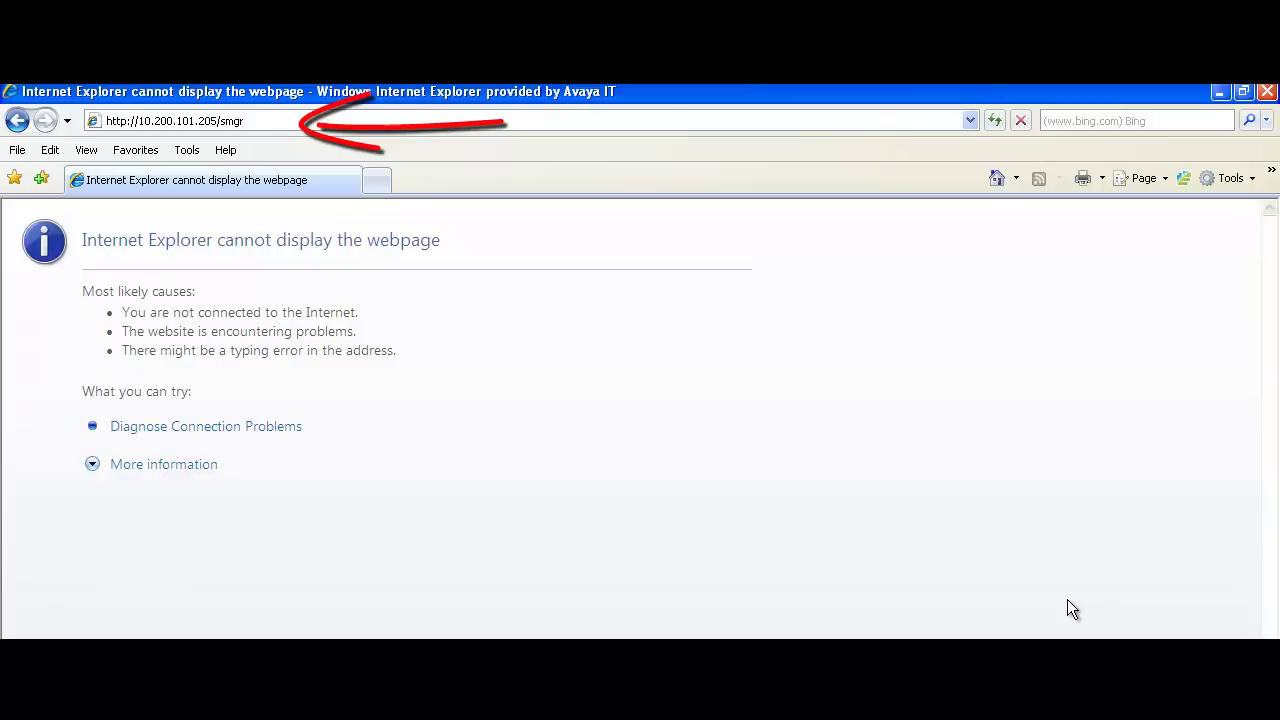
{"action": "left_click", "coordinate": [474, 114]}
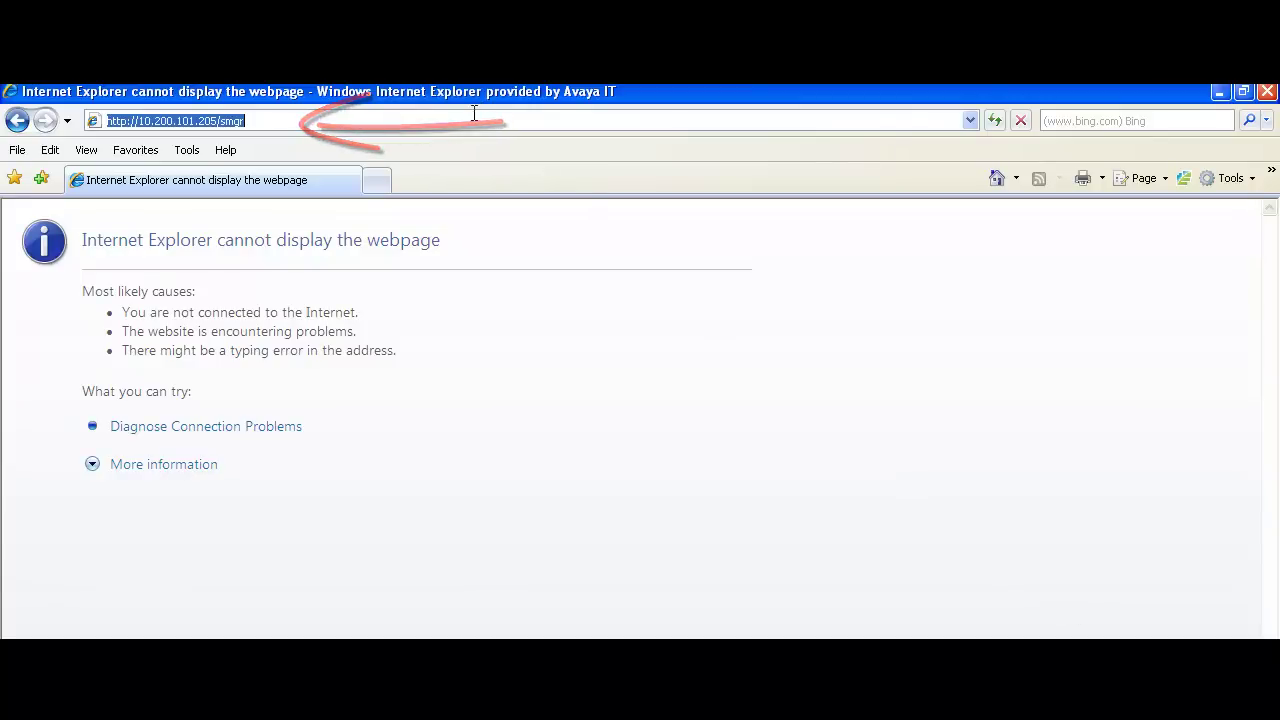
{"action": "key", "text": "Return"}
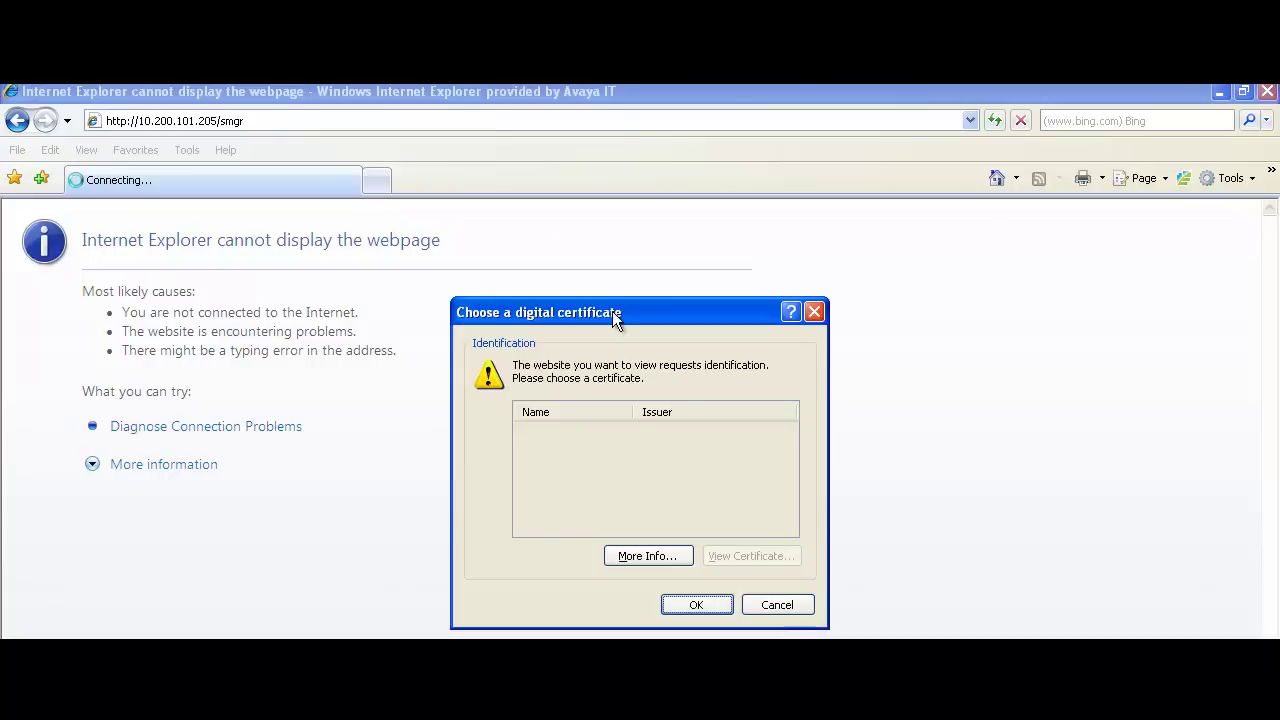
{"action": "left_click", "coordinate": [697, 604]}
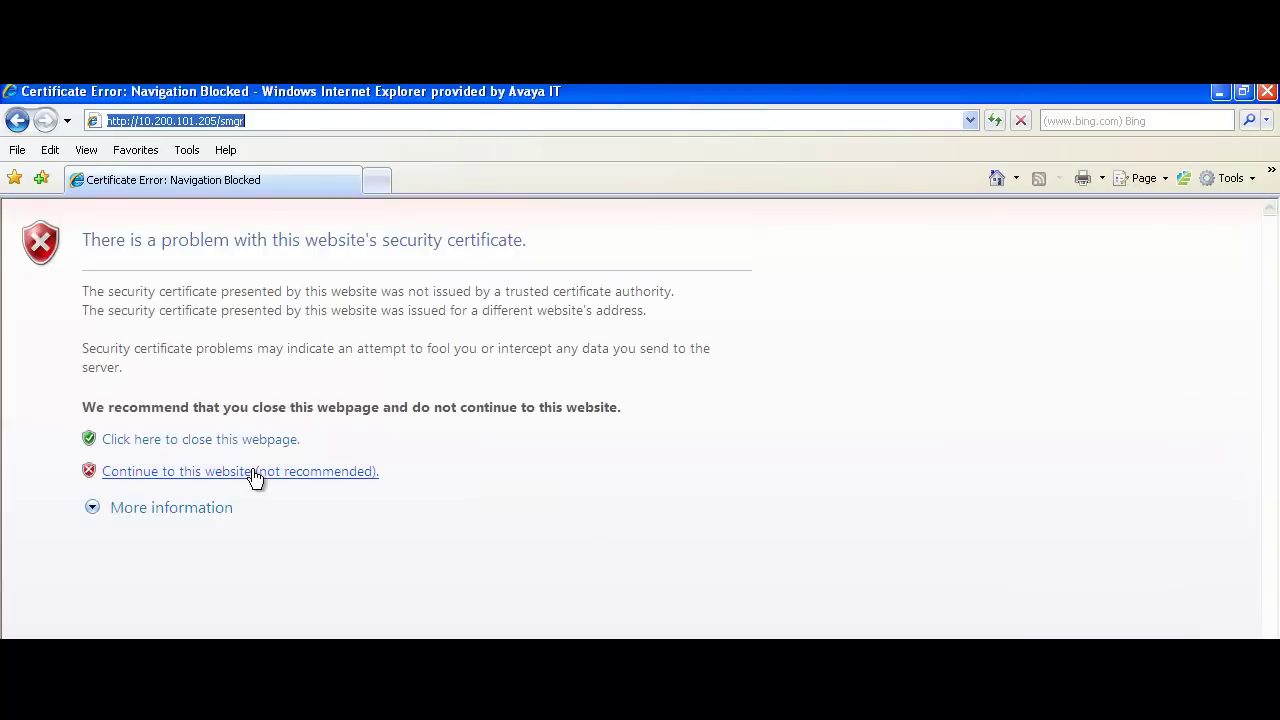
{"action": "left_click", "coordinate": [253, 472]}
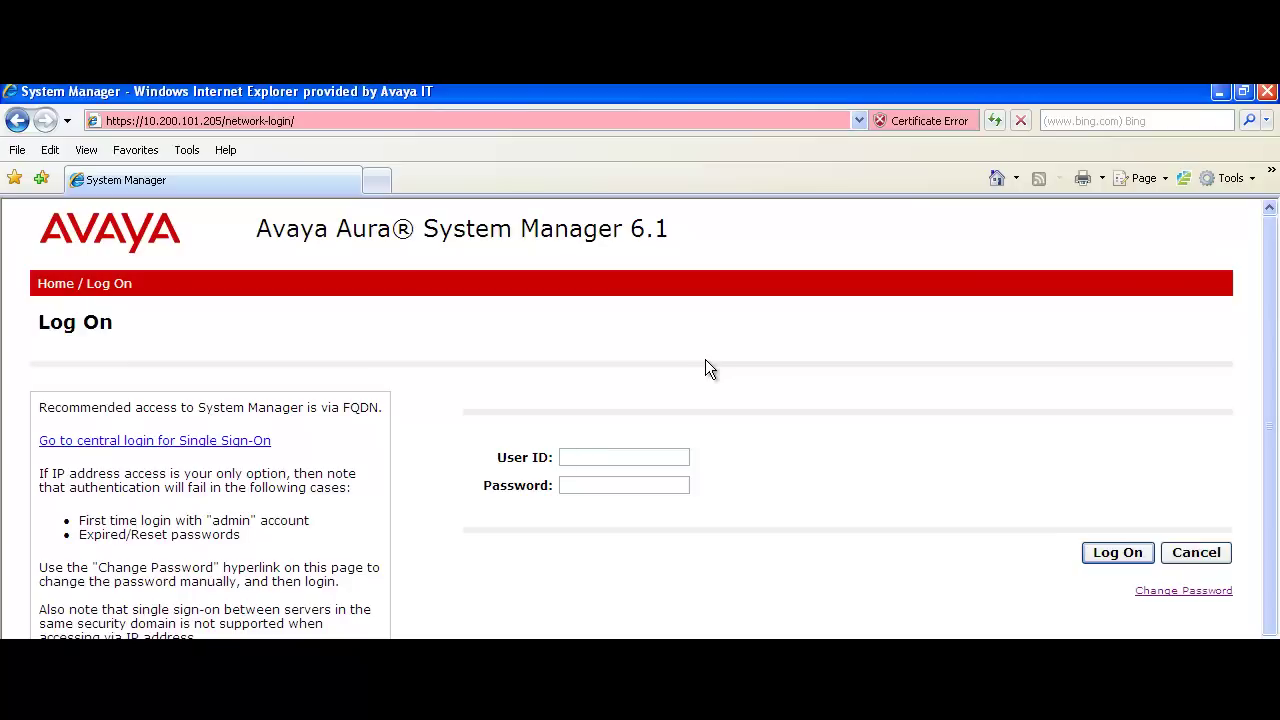
Step: Log on to System Manager with user ID admin and its password
{"action": "left_click", "coordinate": [626, 459]}
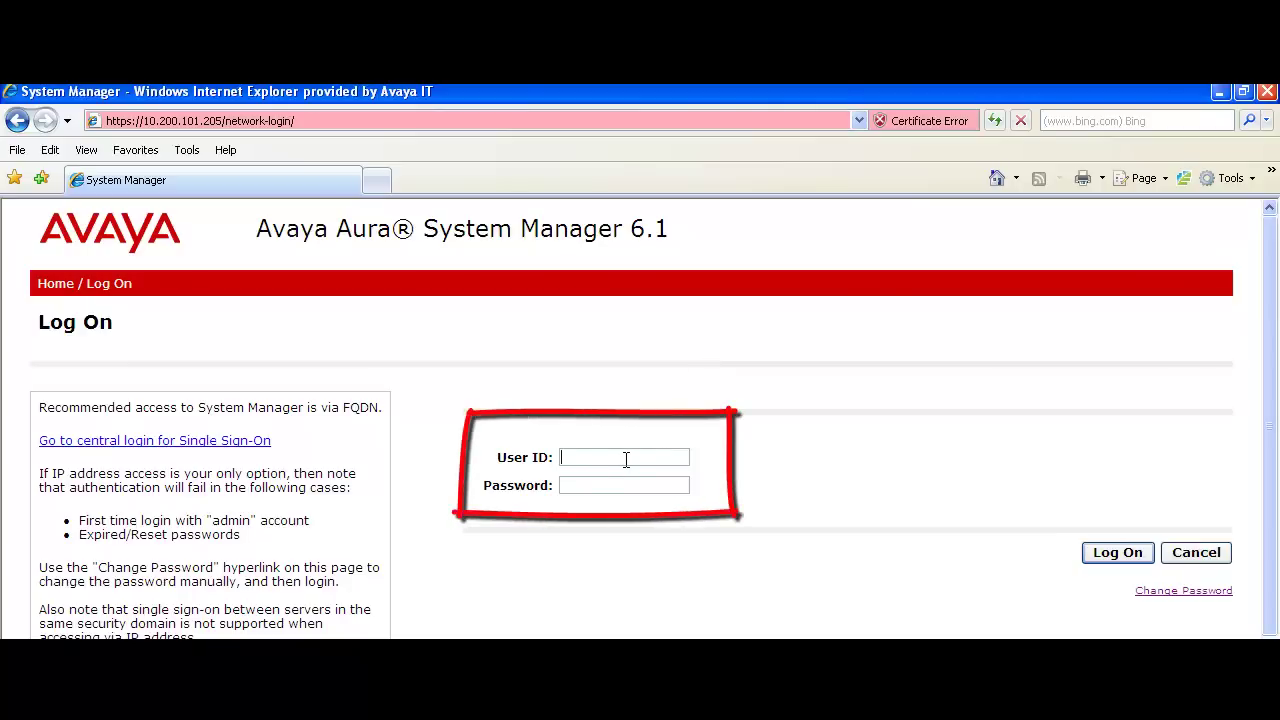
{"action": "type", "text": "admin"}
{"action": "type", "text": "admin"}
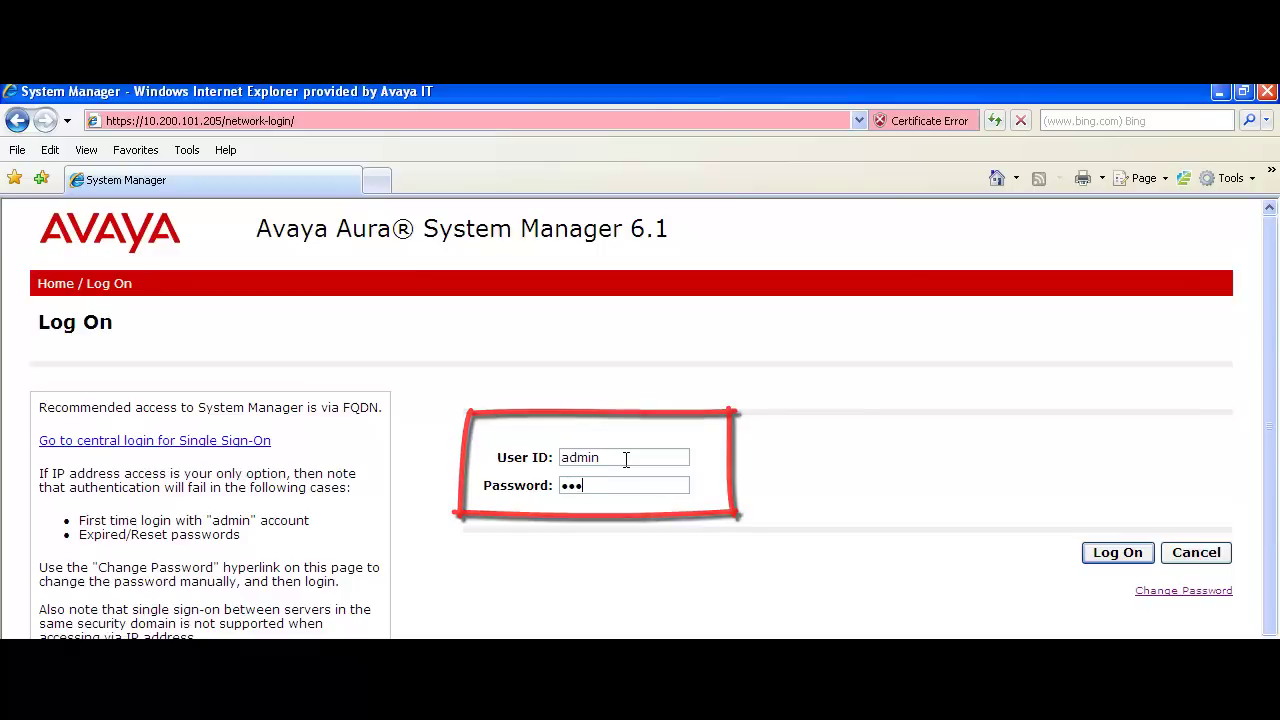
{"action": "left_click", "coordinate": [1136, 548]}
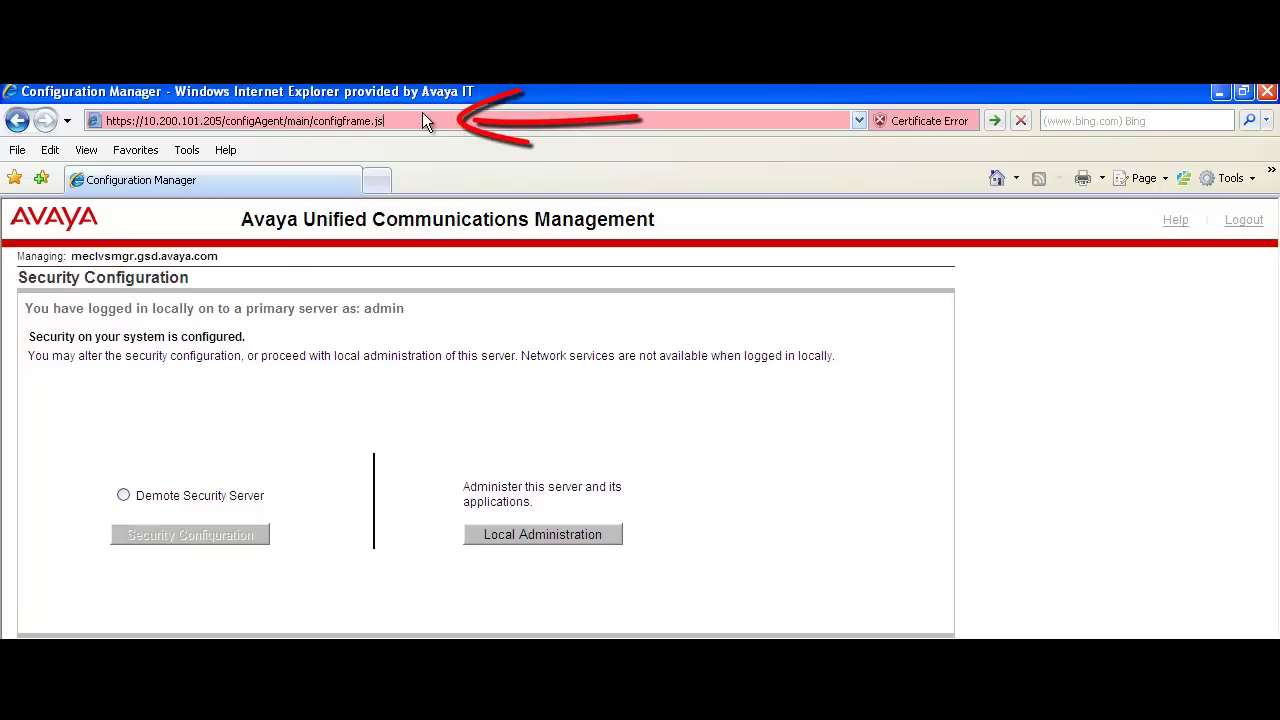
Step: Trim the URL back to the server root and go to 10.200.101.205/passwordReset
{"action": "key", "text": "BackSpace"}
{"action": "key", "text": "BackSpace"}
{"action": "key", "text": "BackSpace"}
{"action": "key", "text": "BackSpace"}
{"action": "key", "text": "BackSpace"}
{"action": "key", "text": "BackSpace"}
{"action": "key", "text": "BackSpace"}
{"action": "key", "text": "BackSpace"}
{"action": "key", "text": "BackSpace"}
{"action": "key", "text": "BackSpace"}
{"action": "key", "text": "BackSpace"}
{"action": "key", "text": "BackSpace"}
{"action": "key", "text": "BackSpace"}
{"action": "key", "text": "BackSpace"}
{"action": "key", "text": "BackSpace"}
{"action": "key", "text": "BackSpace"}
{"action": "key", "text": "BackSpace"}
{"action": "key", "text": "BackSpace"}
{"action": "key", "text": "BackSpace"}
{"action": "key", "text": "BackSpace"}
{"action": "key", "text": "BackSpace"}
{"action": "key", "text": "BackSpace"}
{"action": "key", "text": "BackSpace"}
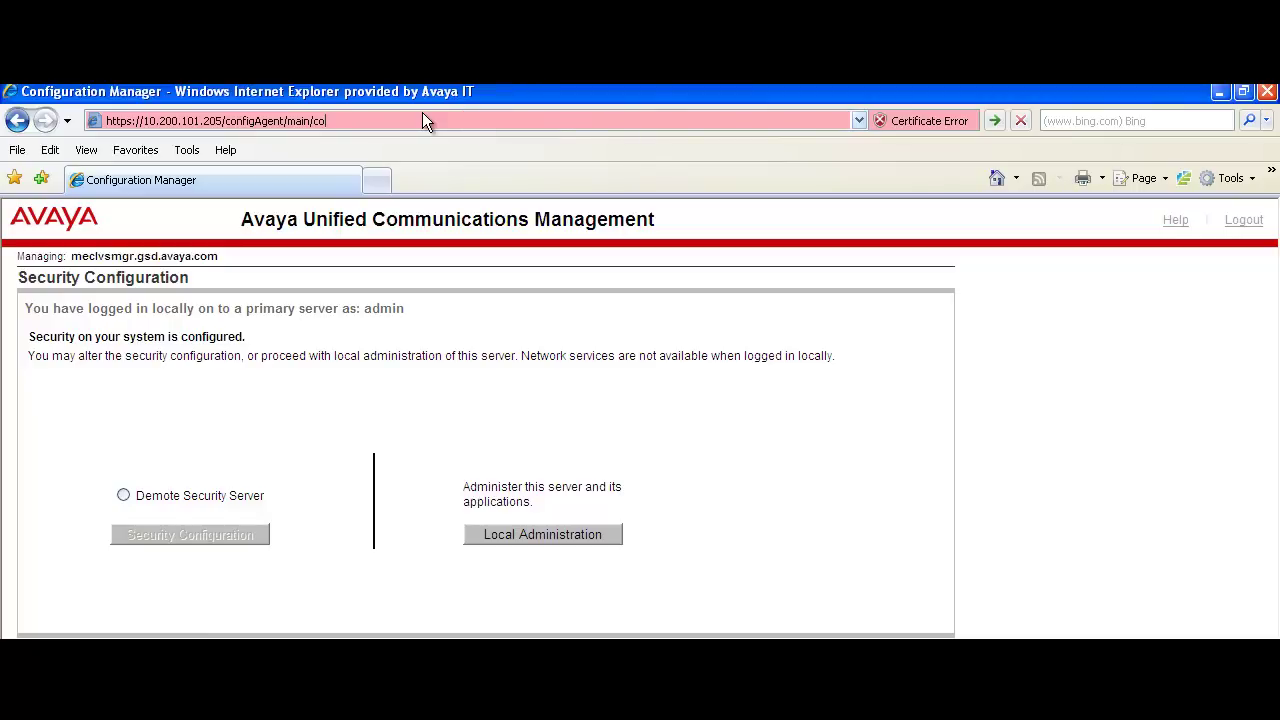
{"action": "key", "text": "BackSpace"}
{"action": "key", "text": "BackSpace"}
{"action": "key", "text": "BackSpace"}
{"action": "key", "text": "BackSpace"}
{"action": "key", "text": "BackSpace"}
{"action": "key", "text": "BackSpace"}
{"action": "key", "text": "BackSpace"}
{"action": "key", "text": "BackSpace"}
{"action": "key", "text": "BackSpace"}
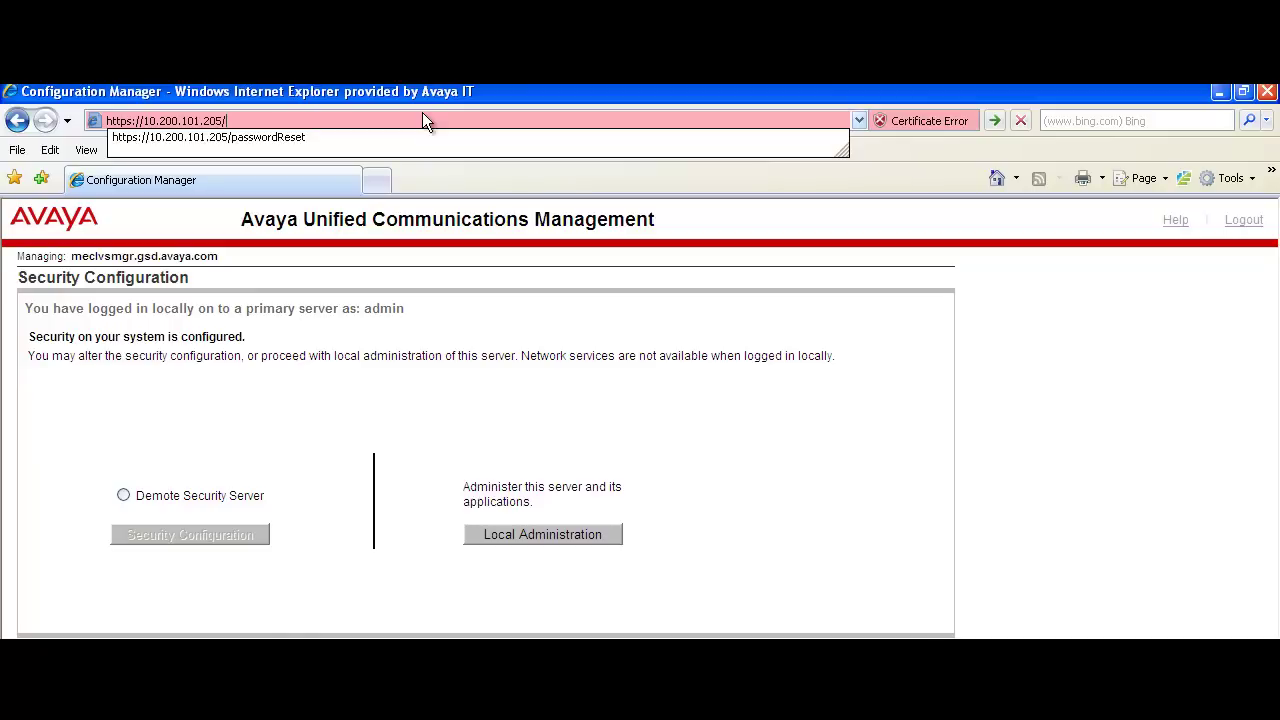
{"action": "type", "text": "passwordReset"}
{"action": "key", "text": "Return"}
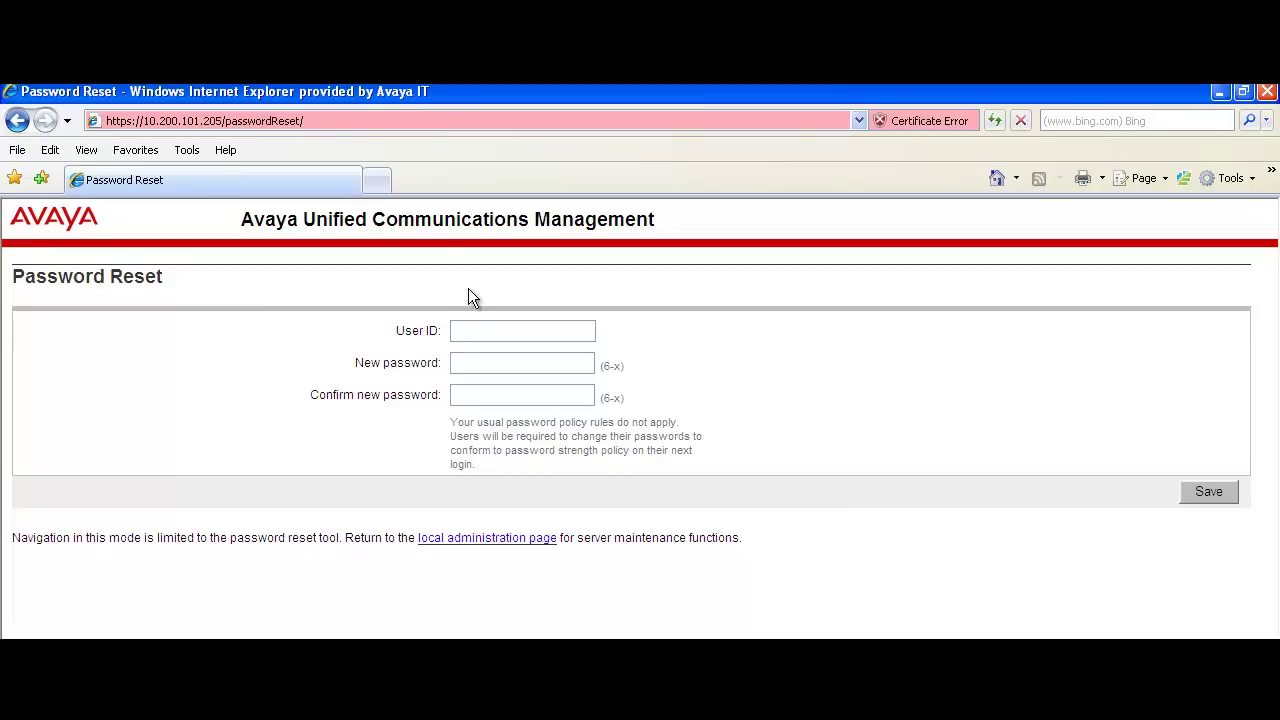
Step: Reset user admin's password, entering the new password twice, and save
{"action": "left_click", "coordinate": [467, 324]}
{"action": "type", "text": "admin"}
{"action": "key", "text": "Tab"}
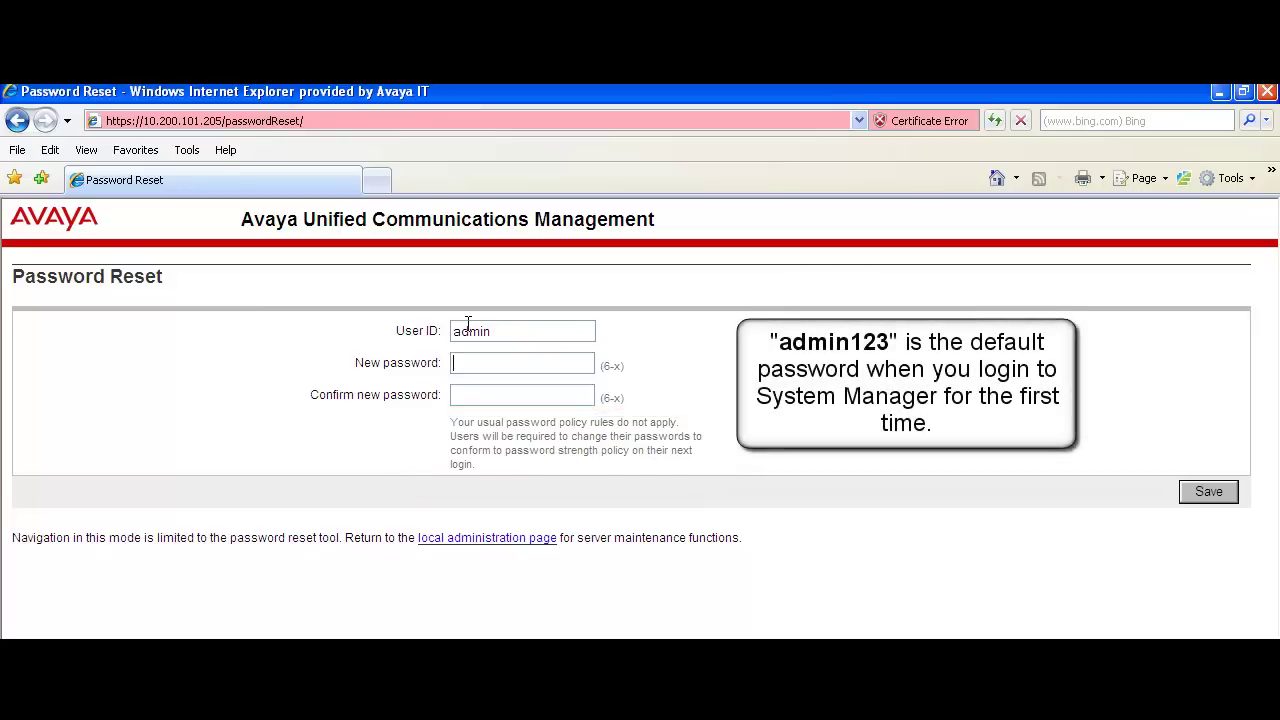
{"action": "type", "text": "admin123"}
{"action": "key", "text": "Tab"}
{"action": "type", "text": "admin123"}
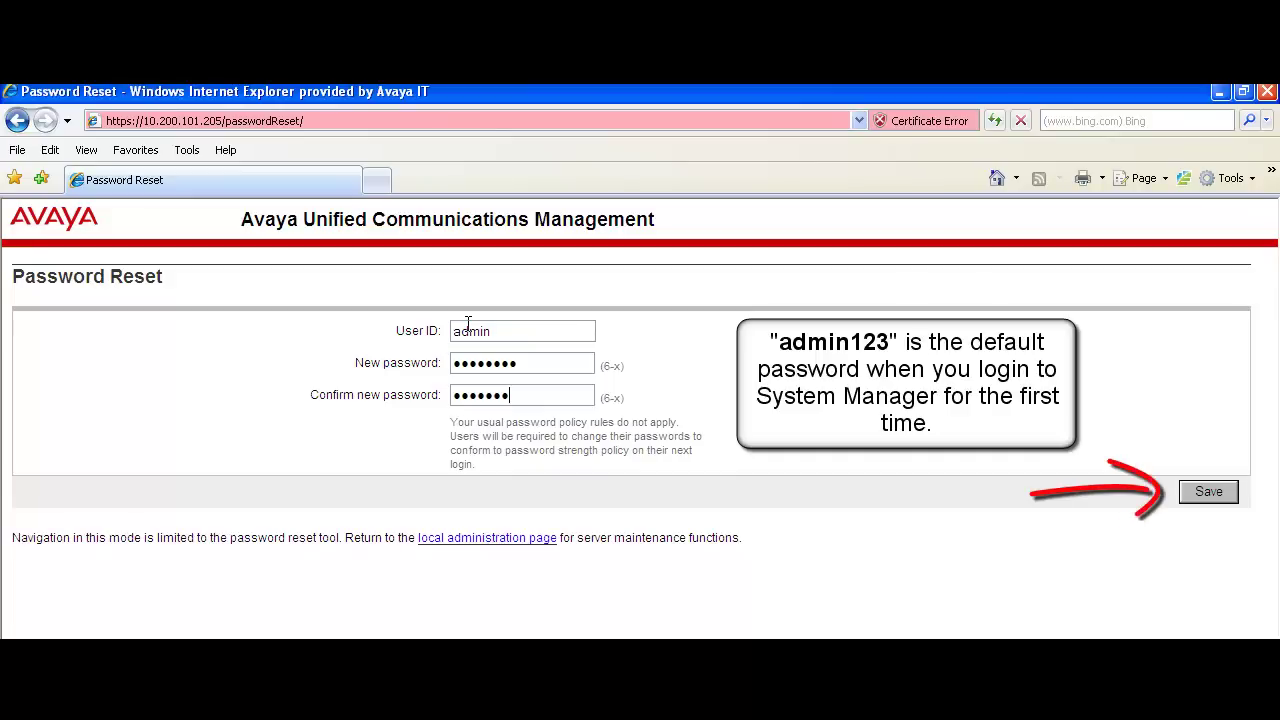
{"action": "left_click", "coordinate": [1205, 488]}
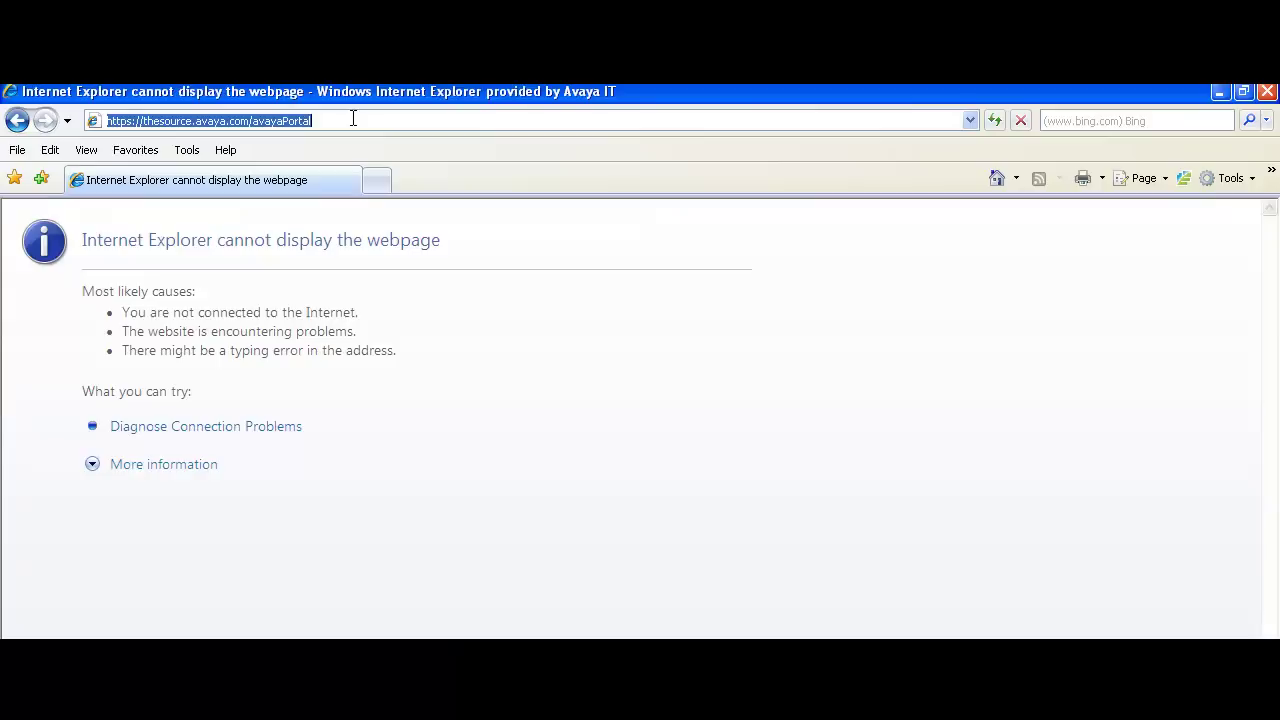
{"action": "type", "text": "http"}
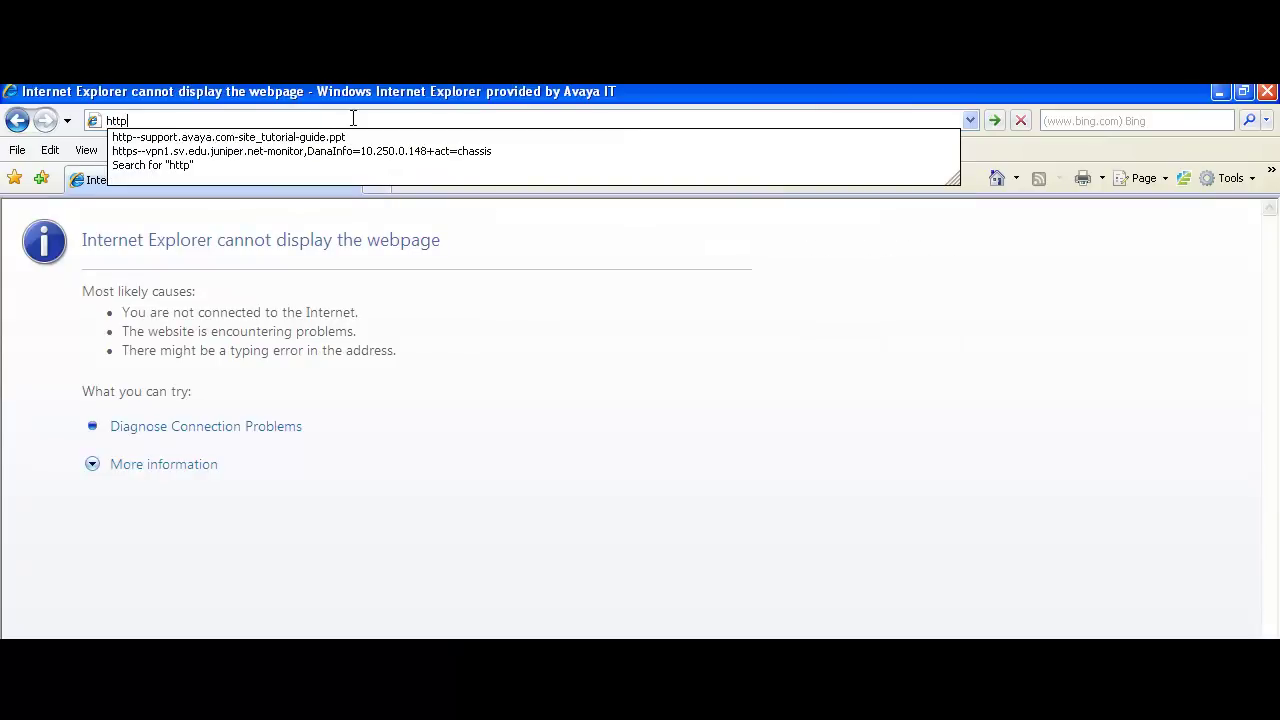
{"action": "type", "text": "://10"}
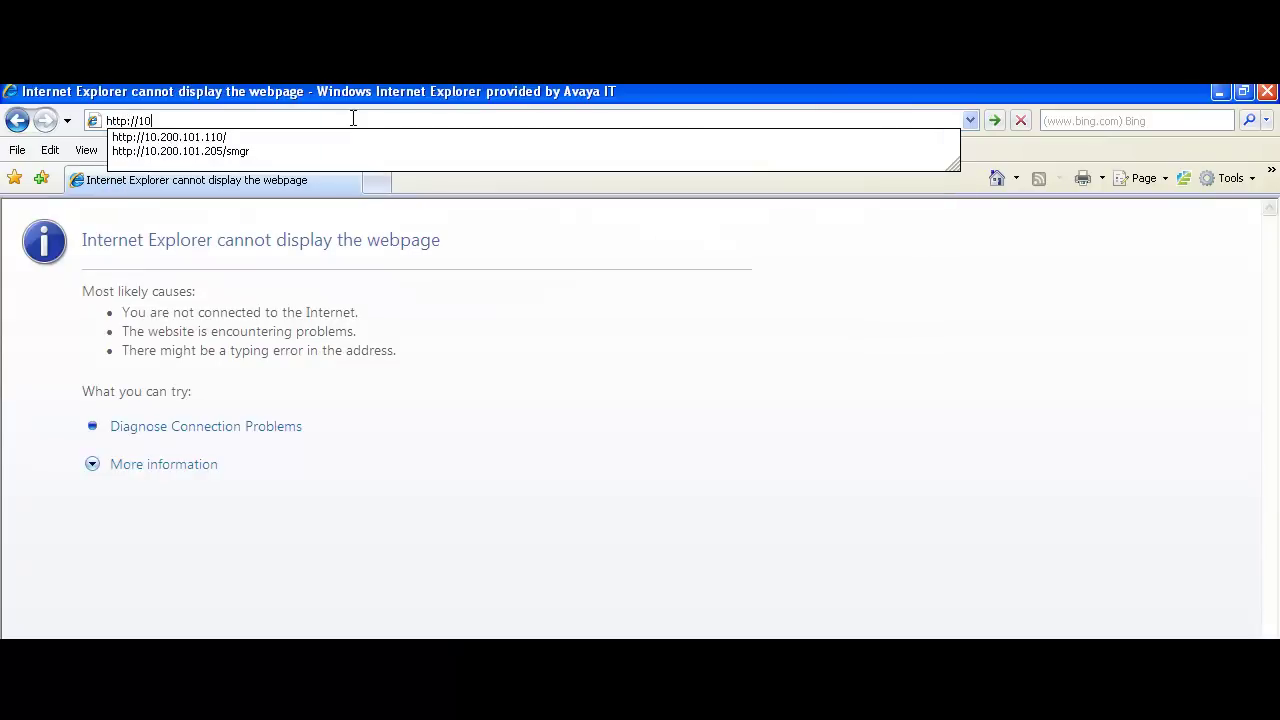
{"action": "type", "text": ".200.101.205/smgr"}
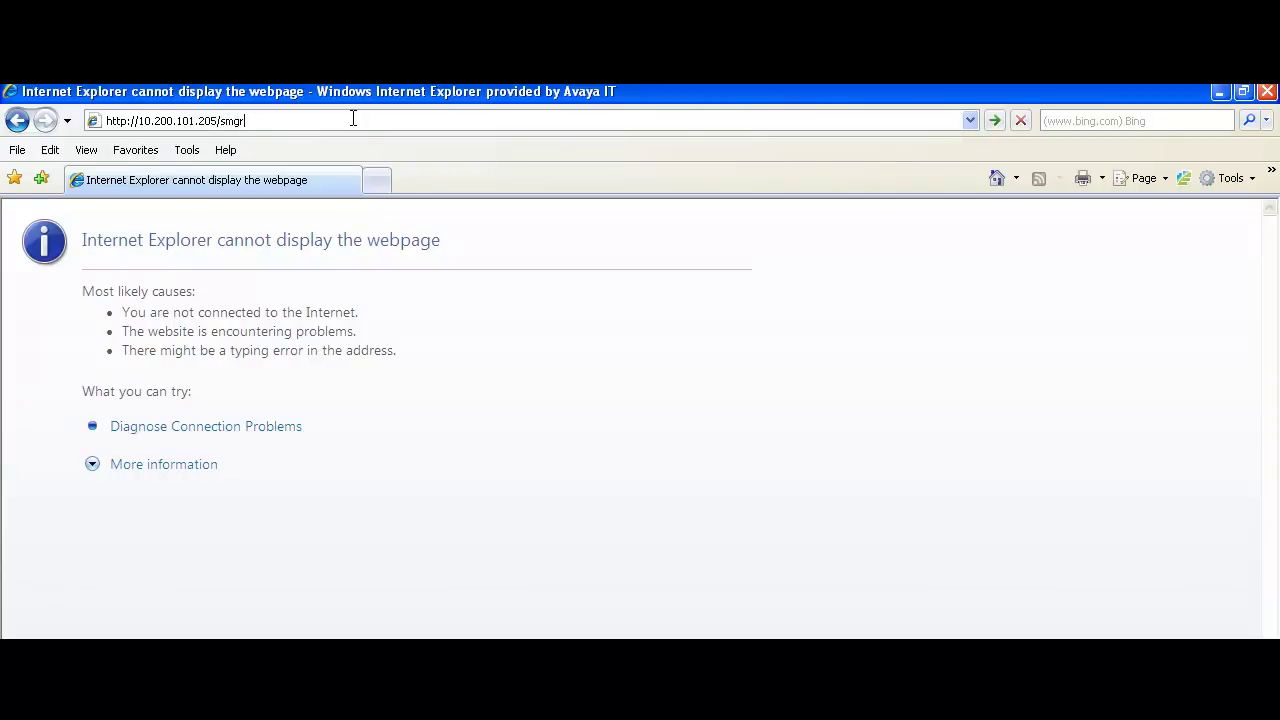
{"action": "key", "text": "Return"}
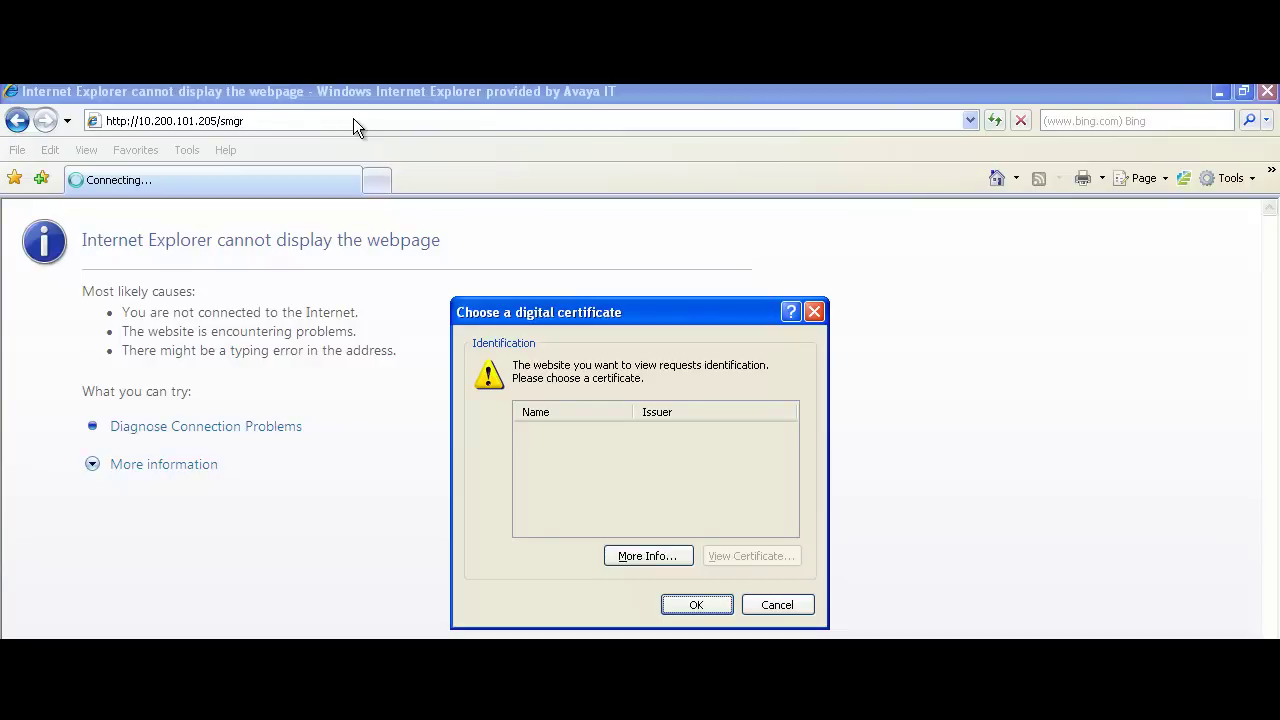
{"action": "left_click", "coordinate": [699, 600]}
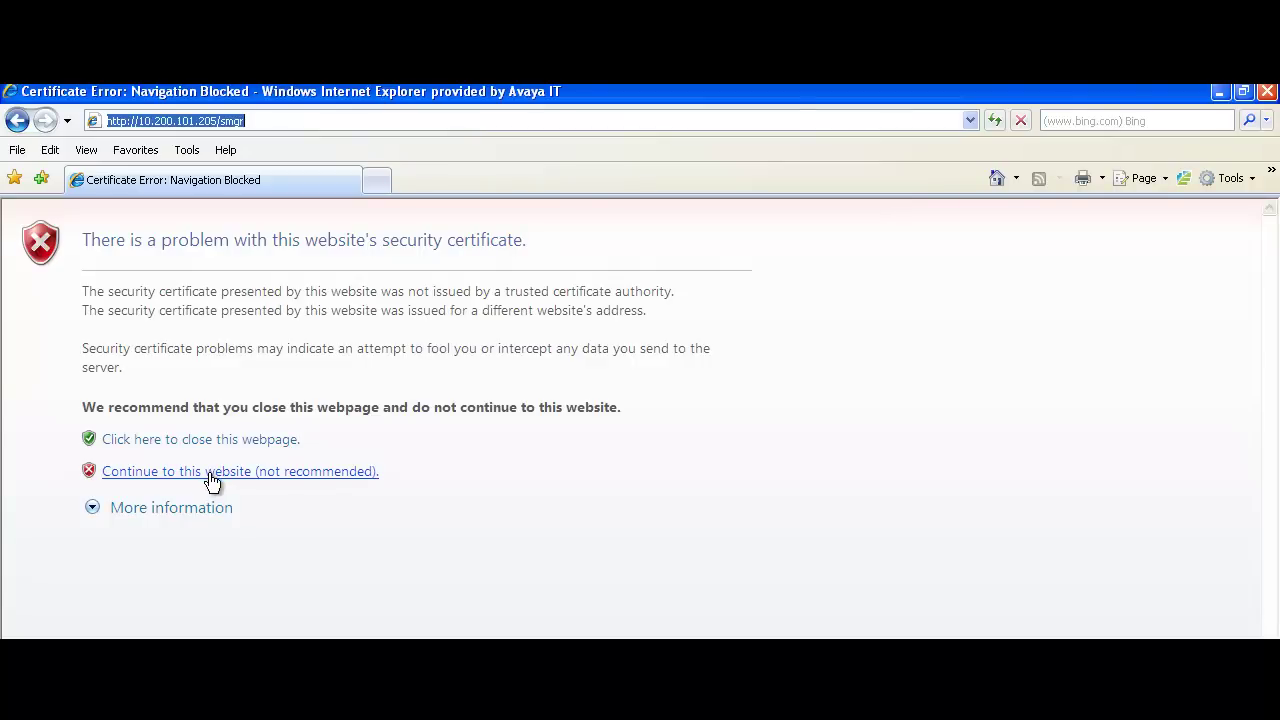
{"action": "left_click", "coordinate": [210, 476]}
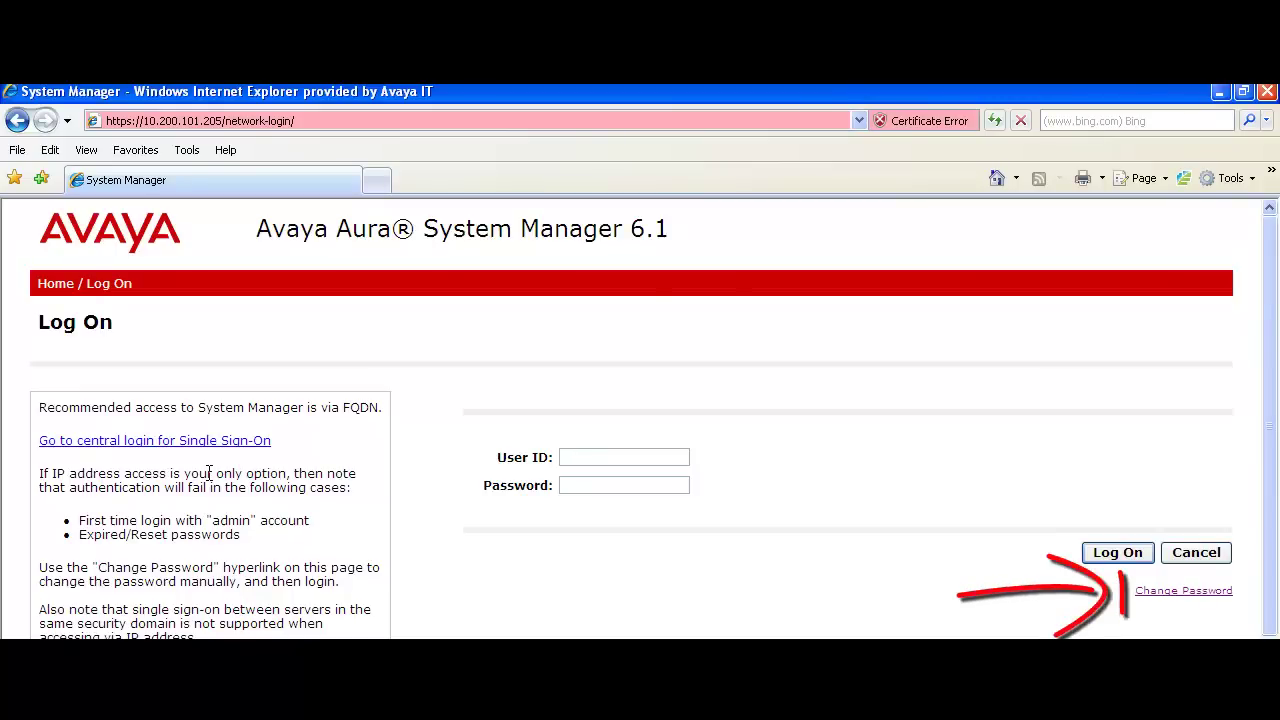
Step: On Change Password, enter admin, the current password and the new password twice, then save
{"action": "left_click", "coordinate": [1145, 591]}
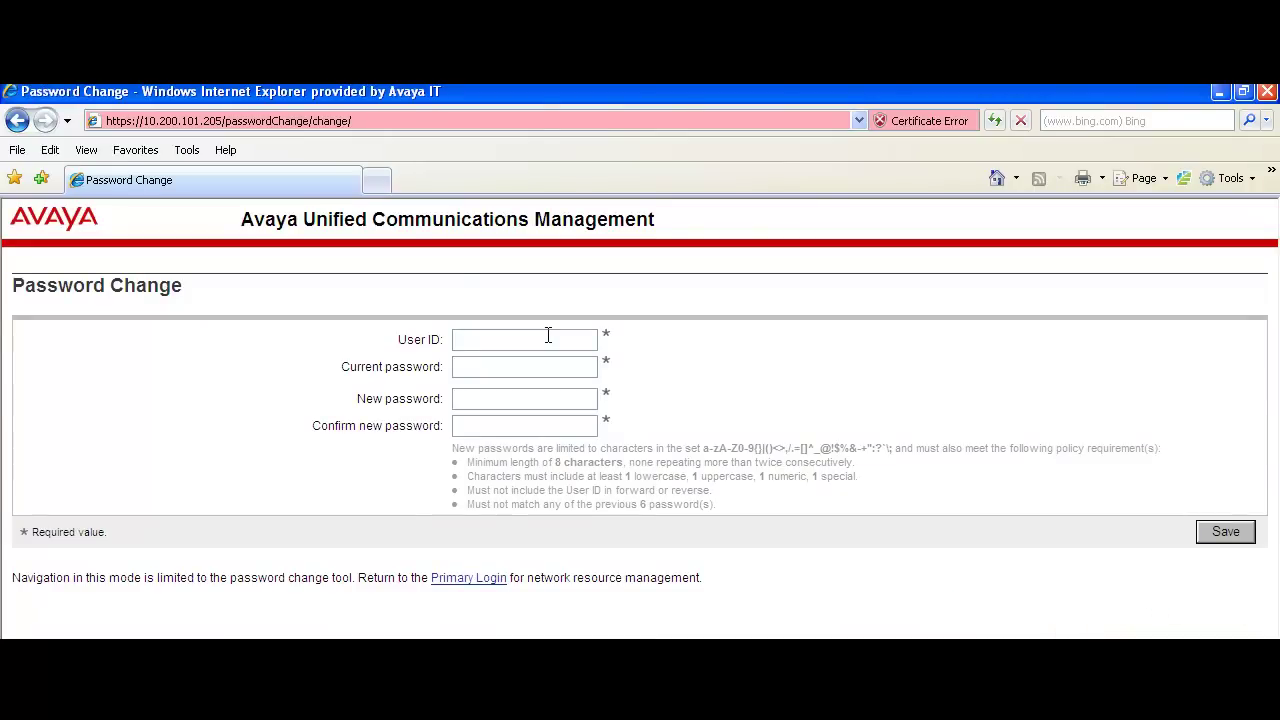
{"action": "type", "text": "admin"}
{"action": "key", "text": "Tab"}
{"action": "type", "text": "••••••••"}
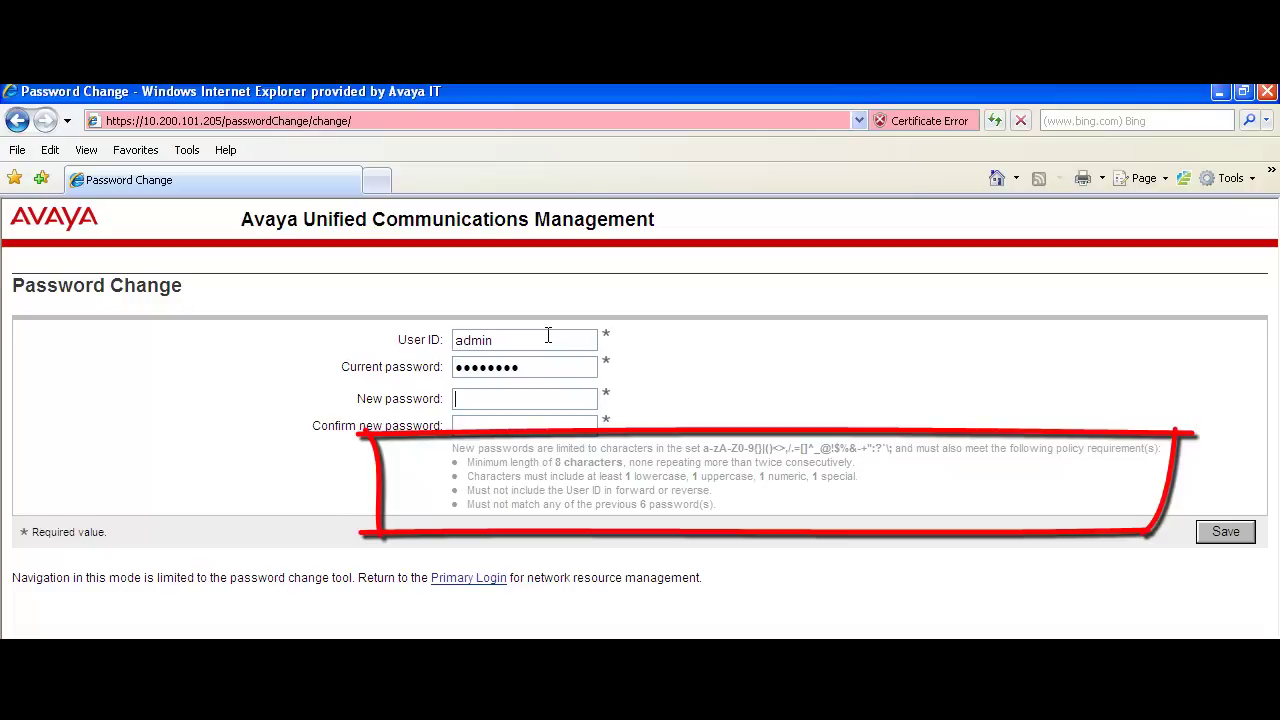
{"action": "type", "text": "••••••••"}
{"action": "key", "text": "Tab"}
{"action": "type", "text": "••••••••"}
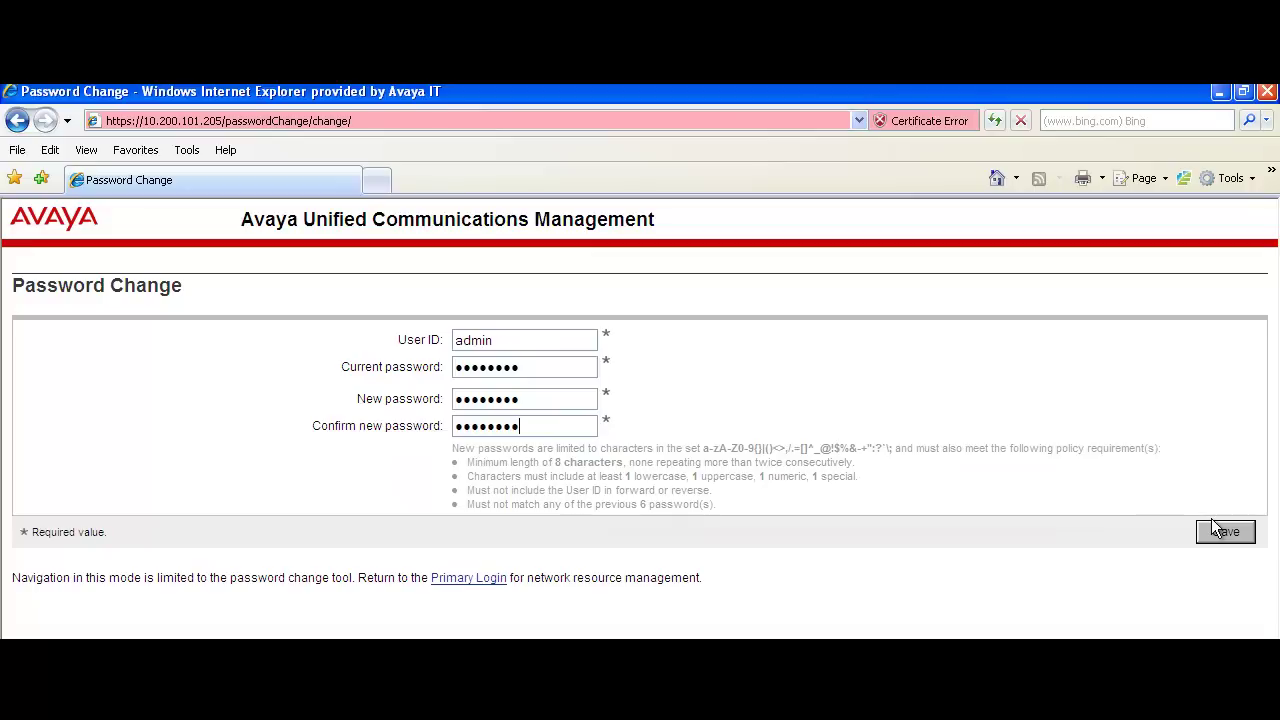
{"action": "left_click", "coordinate": [1214, 529]}
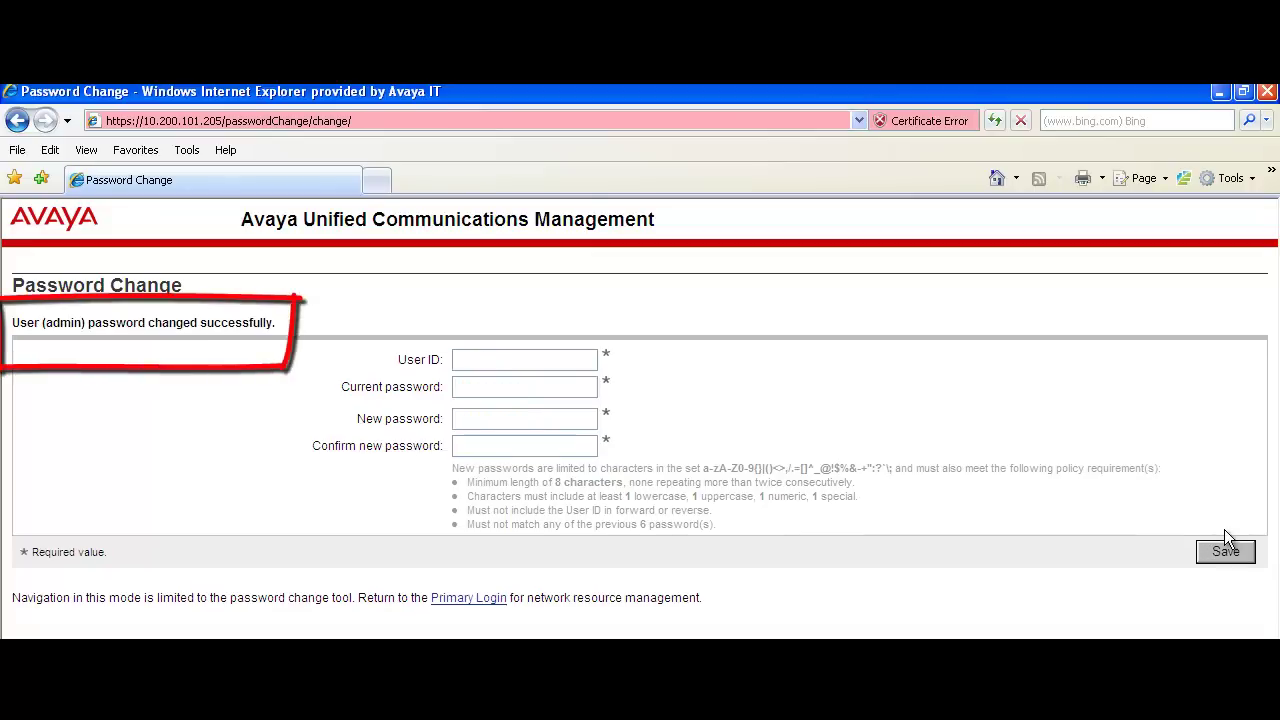
Step: From the primary login page, log on as user admin with the account password
{"action": "left_click", "coordinate": [491, 600]}
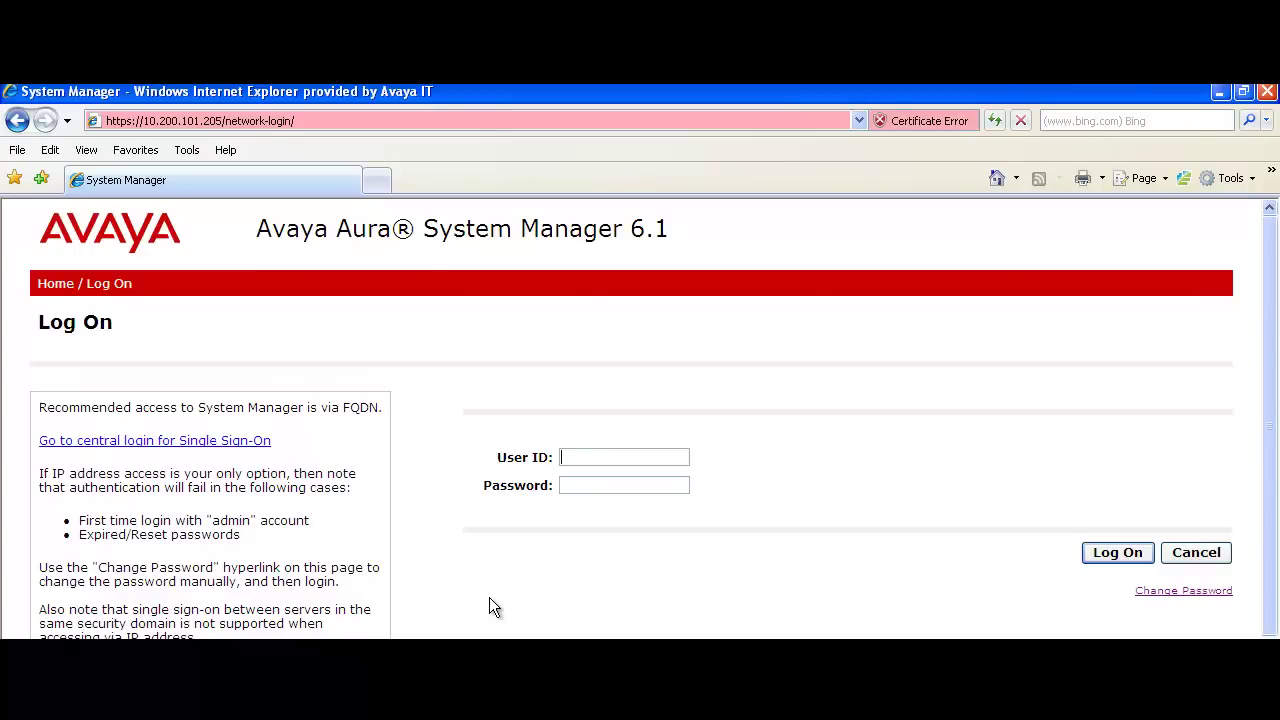
{"action": "type", "text": "admin"}
{"action": "key", "text": "Tab"}
{"action": "type", "text": "admin123"}
{"action": "left_click", "coordinate": [1107, 551]}
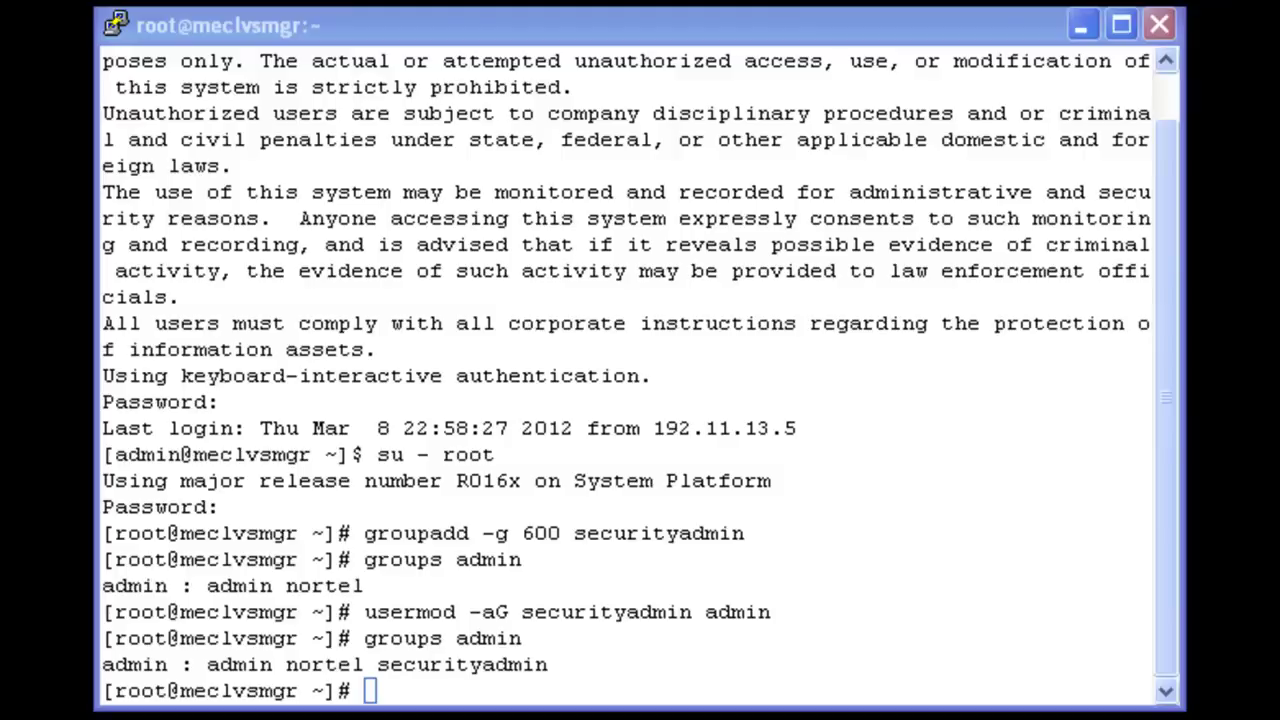
Step: Re-run 'groups admin' in the root shell, showing admin, nortel and securityadmin
{"action": "left_click", "coordinate": [990, 678]}
{"action": "key", "text": "Up"}
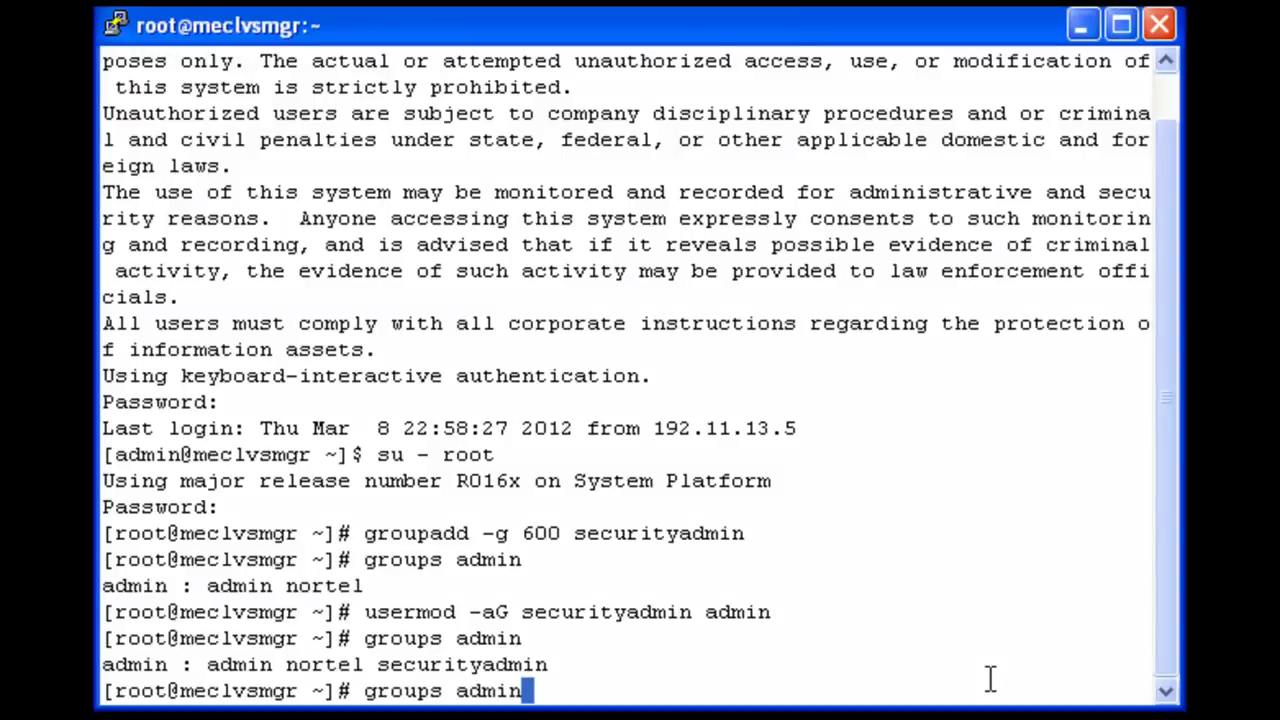
{"action": "key", "text": "Return"}
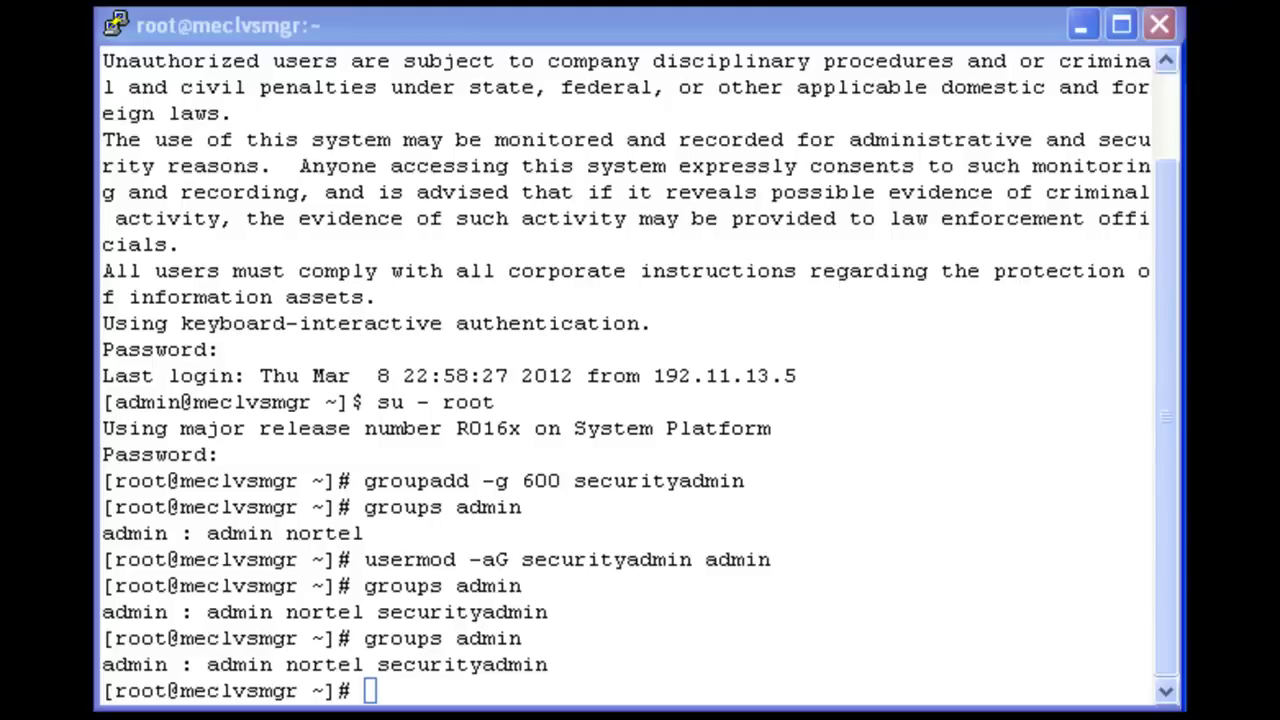
Step: Run 'groupdel securityadmin', then 'groups admin' to confirm only admin and nortel remain
{"action": "right_click", "coordinate": [967, 685]}
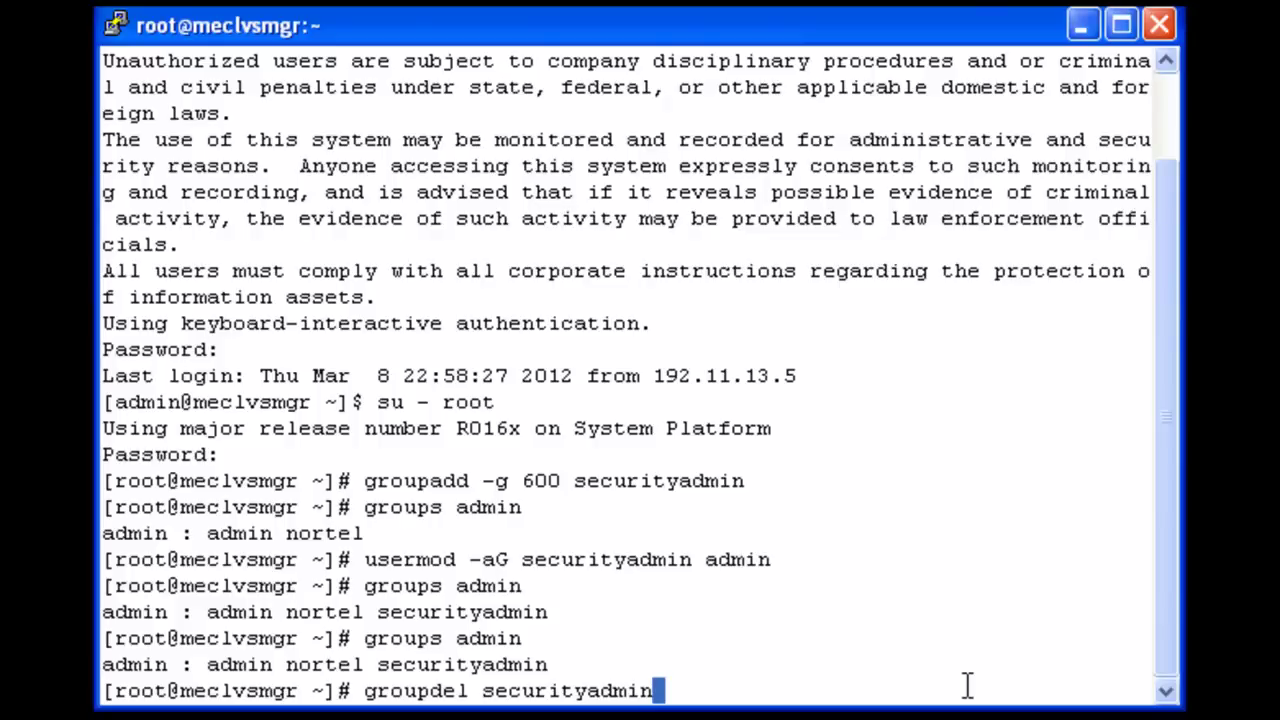
{"action": "key", "text": "Return"}
{"action": "type", "text": "g"}
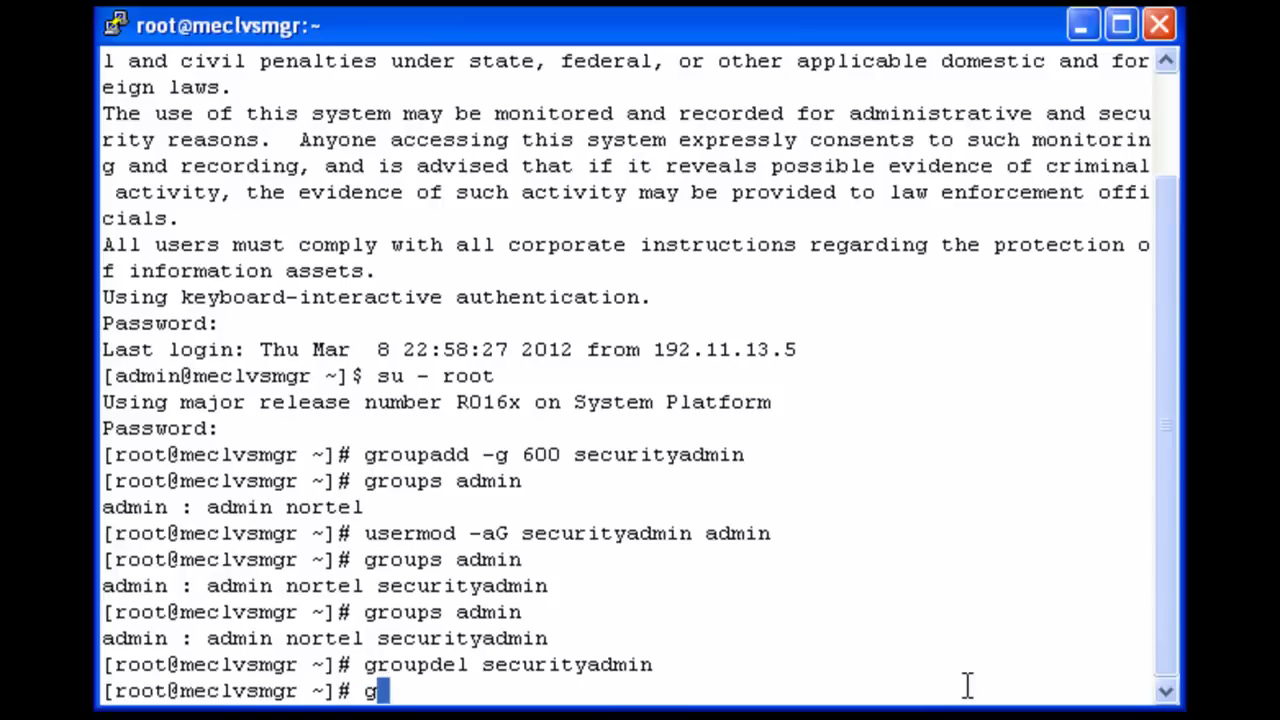
{"action": "type", "text": "roups admin"}
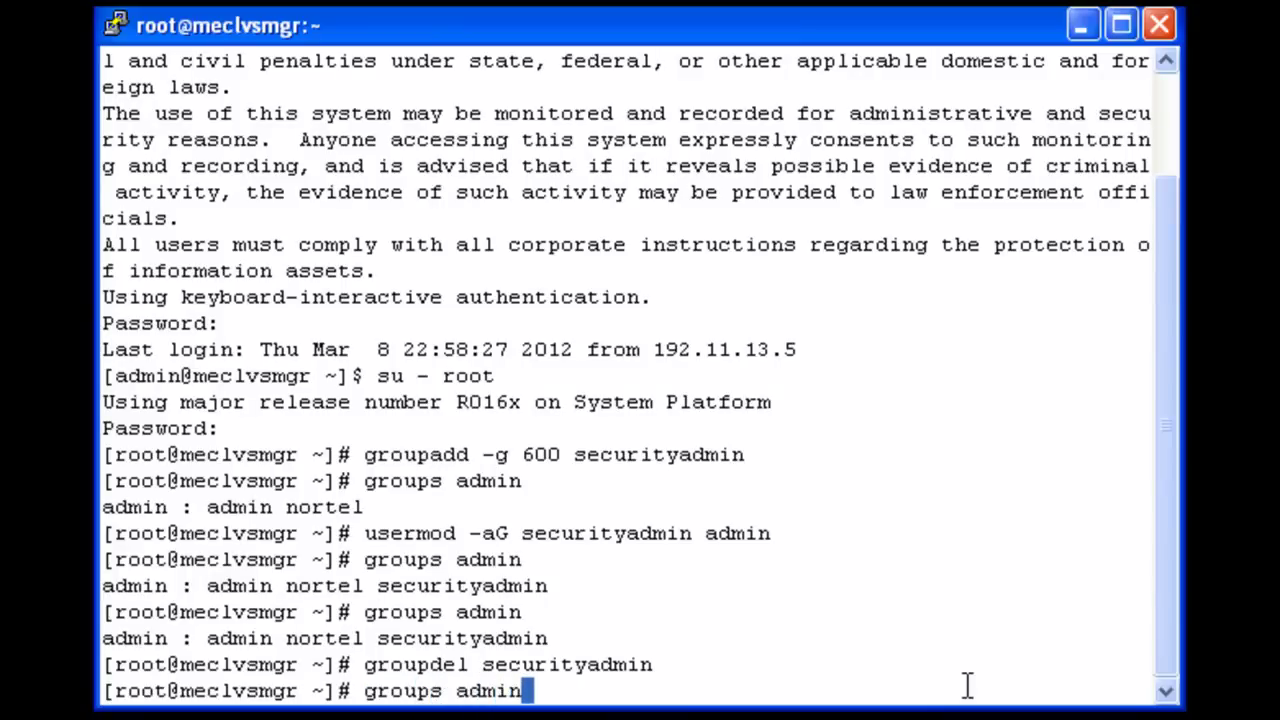
{"action": "key", "text": "Return"}
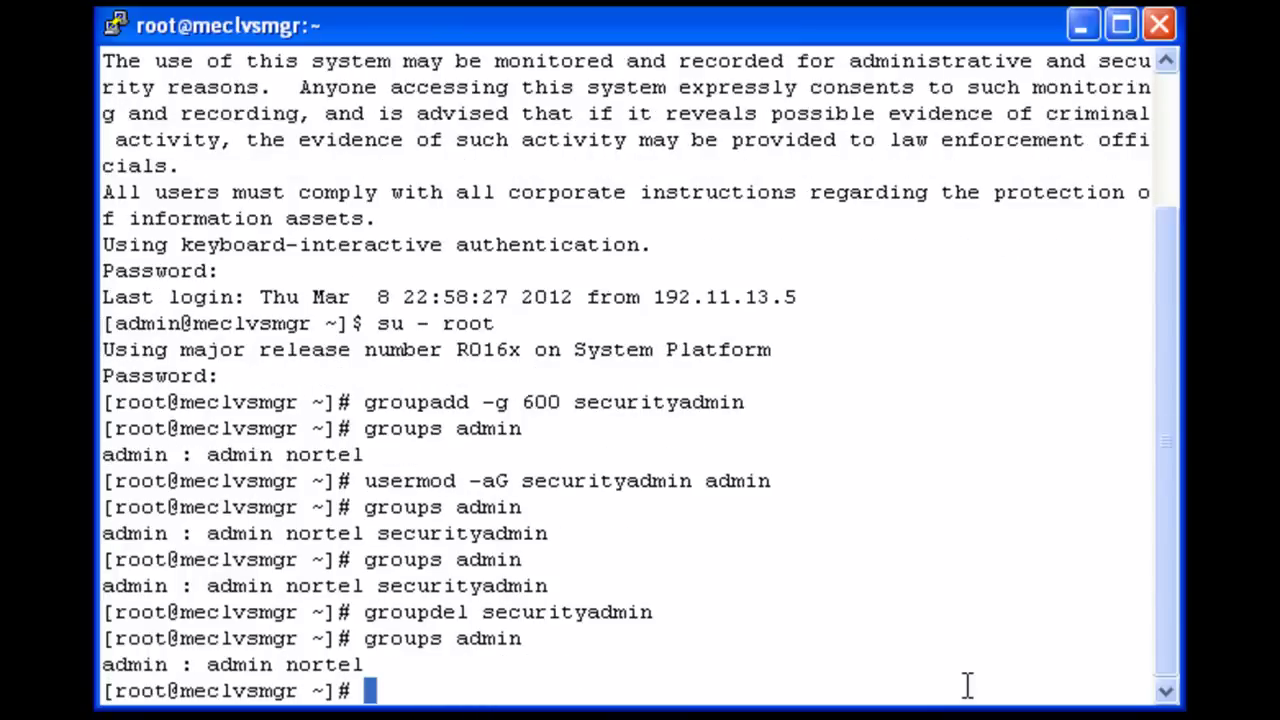